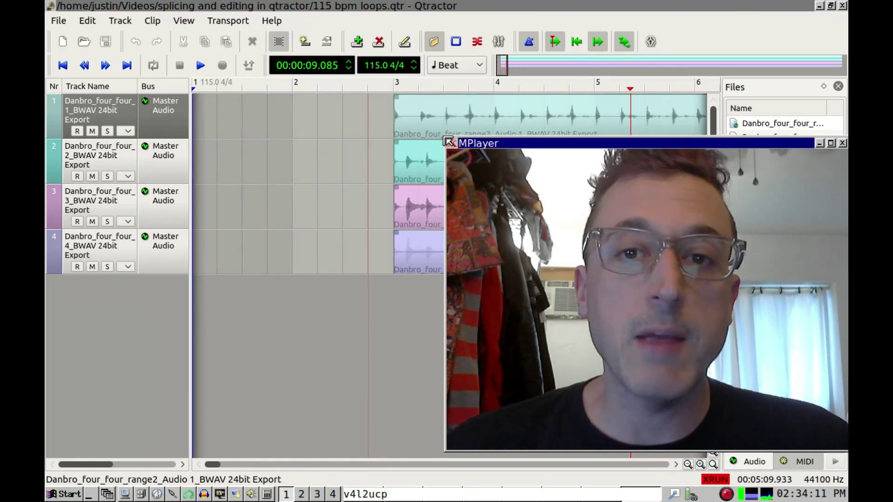
- Make a trial drag selection across the drum clips and adjust it
left_click_drag(448, 141, 688, 319)
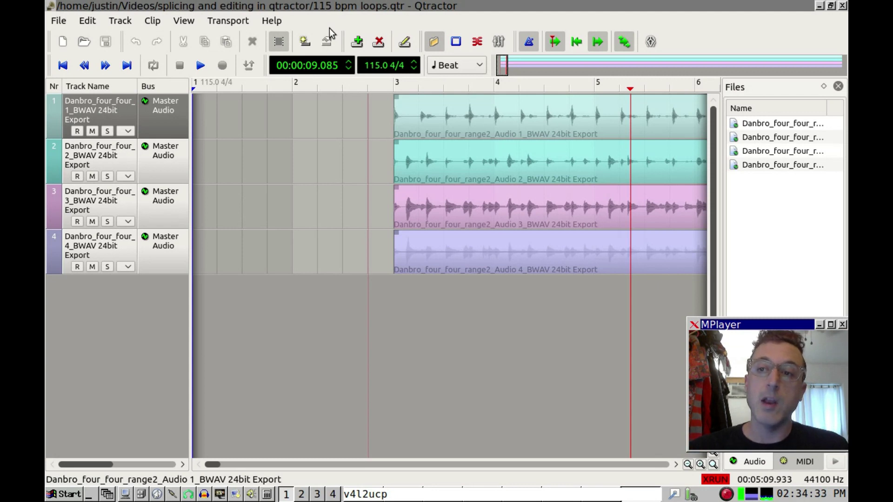
left_click(792, 264)
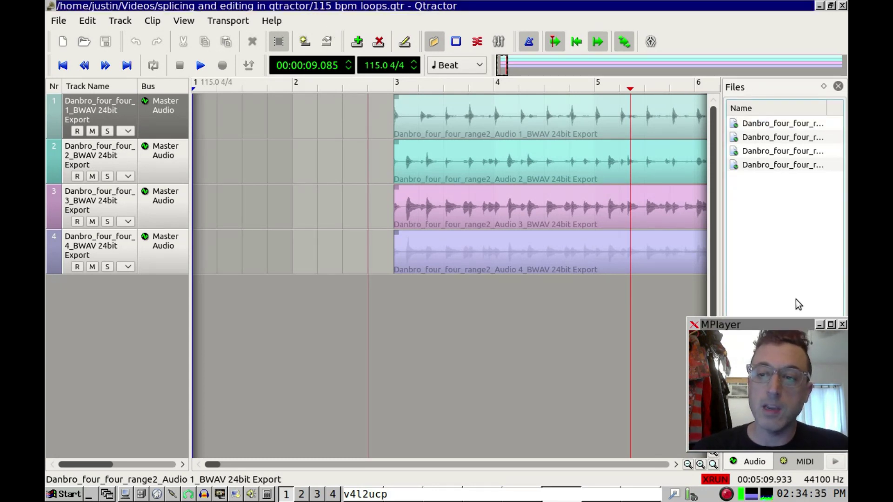
left_click(819, 325)
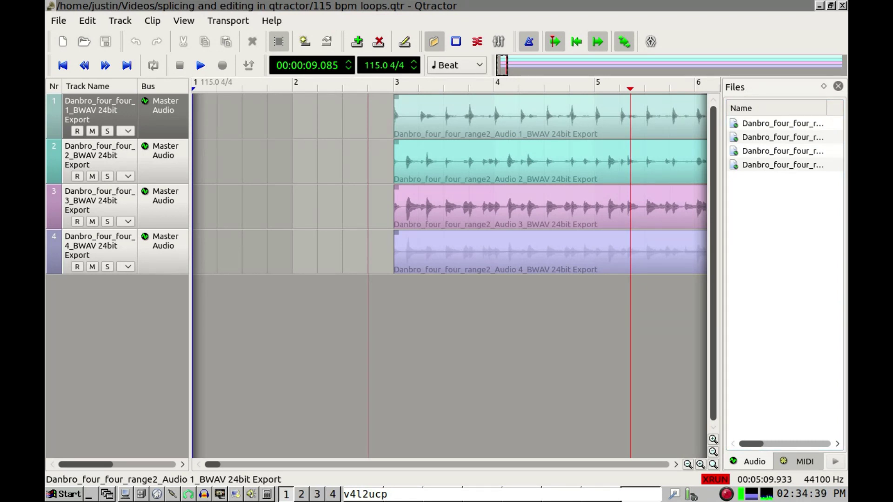
left_click_drag(813, 318, 755, 314)
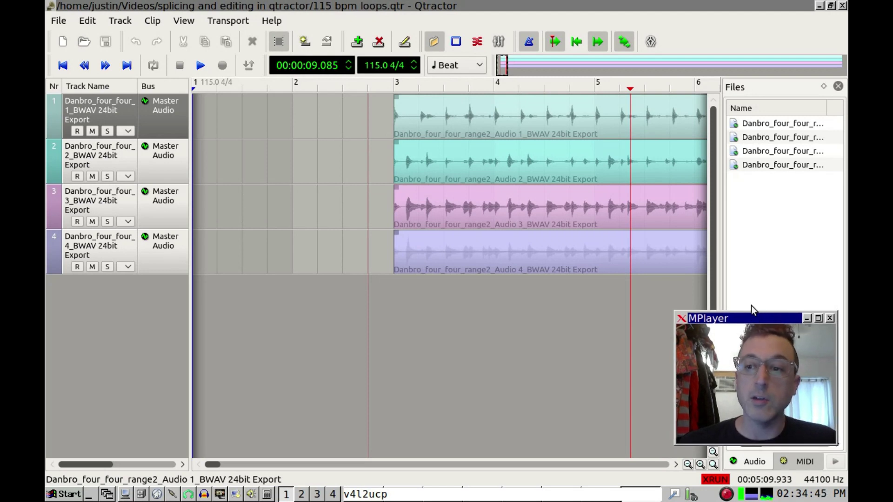
- Select the track 4 and 3 clips, trial-trim track 3's start, undo, and deselect
left_click(760, 165)
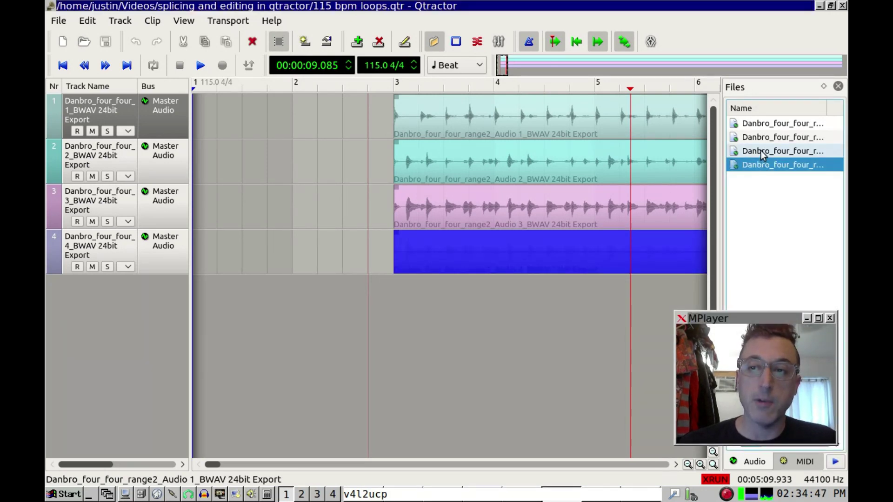
left_click(761, 150, "ctrl")
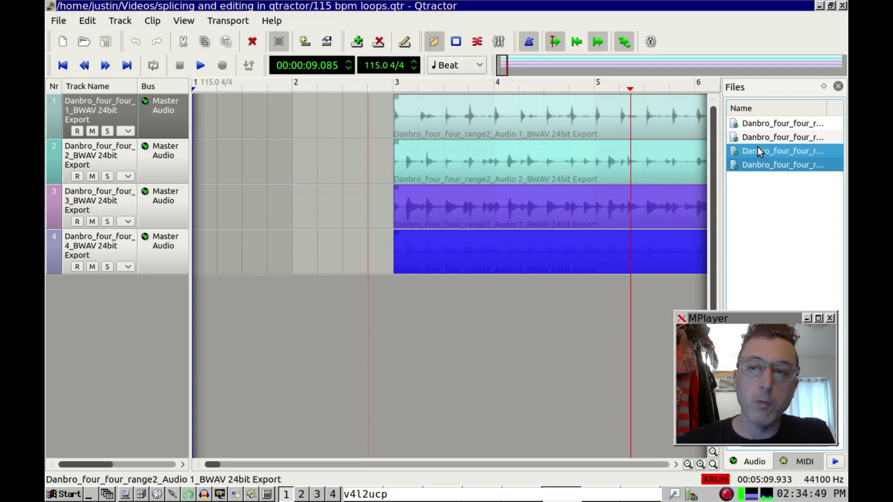
left_click_drag(394, 221, 470, 223)
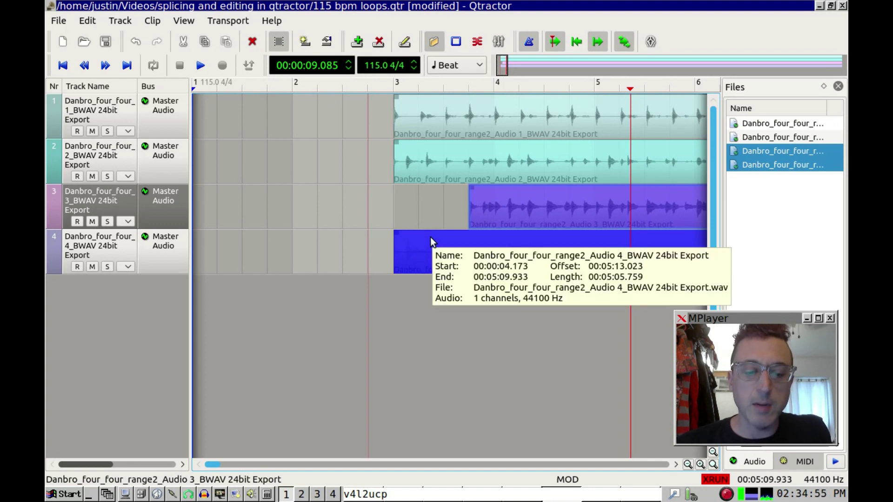
key("ctrl+z")
left_click(336, 185)
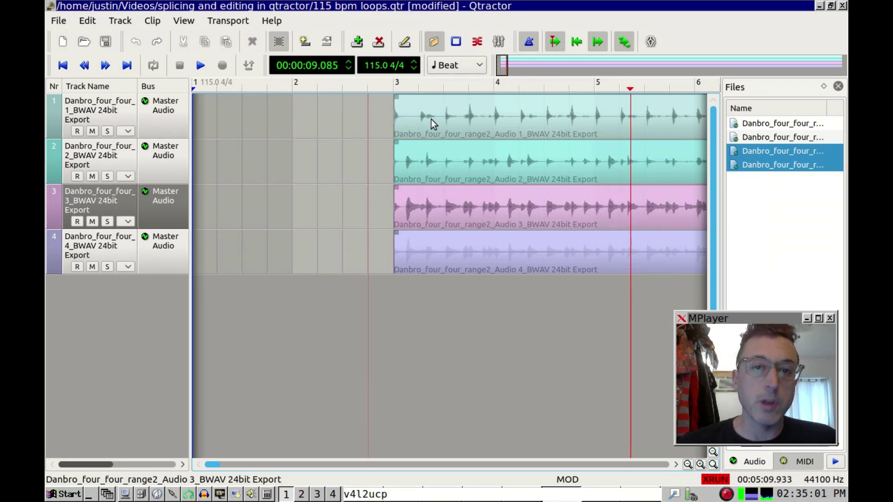
- Set the edit selection mode to Clip
left_click(279, 43)
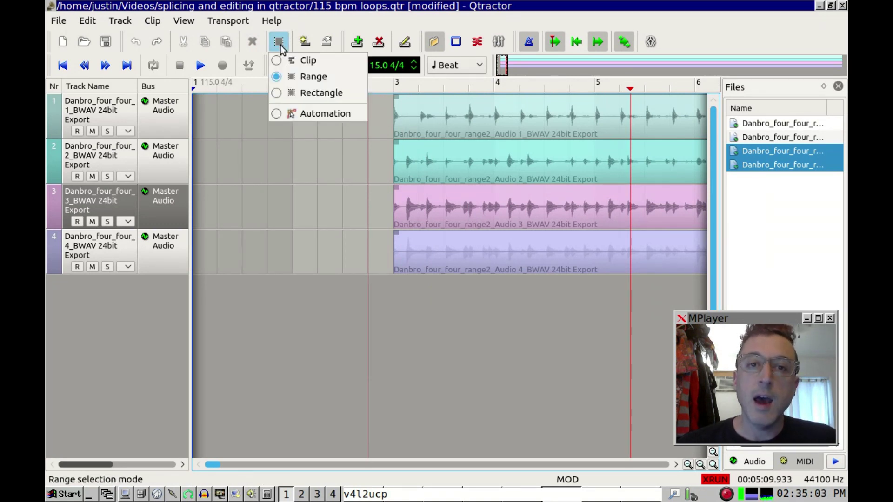
left_click(279, 61)
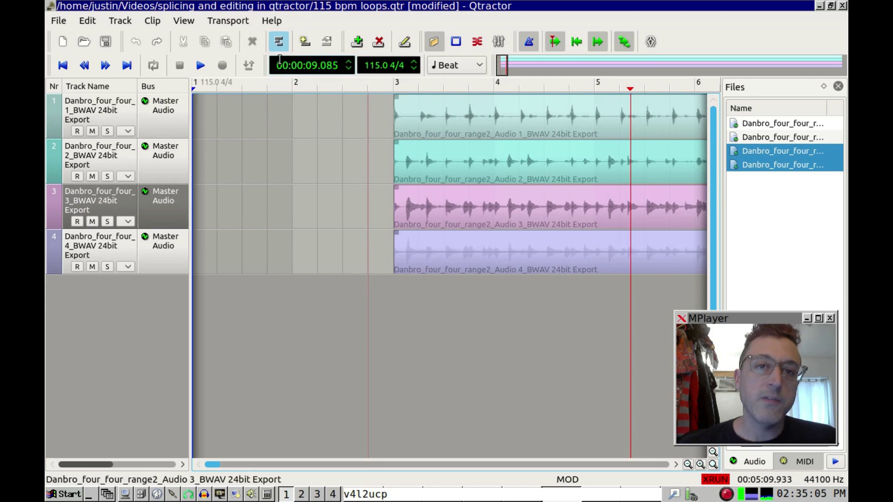
left_click(280, 43)
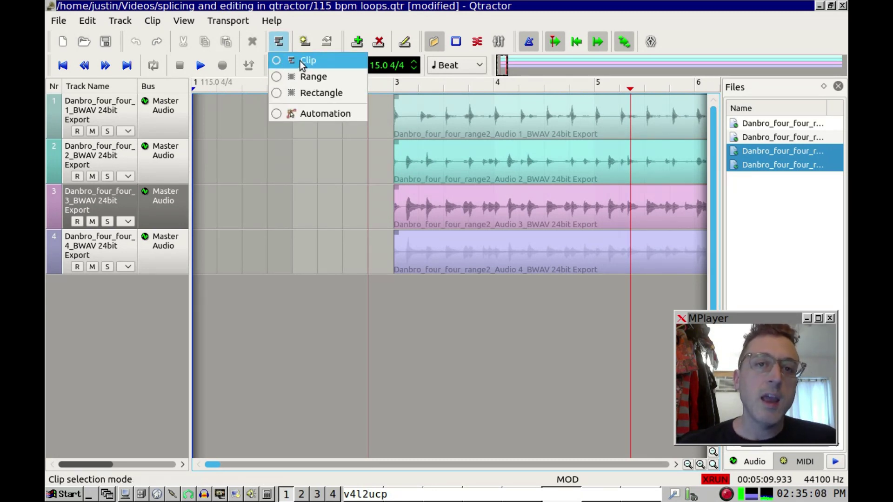
left_click(279, 43)
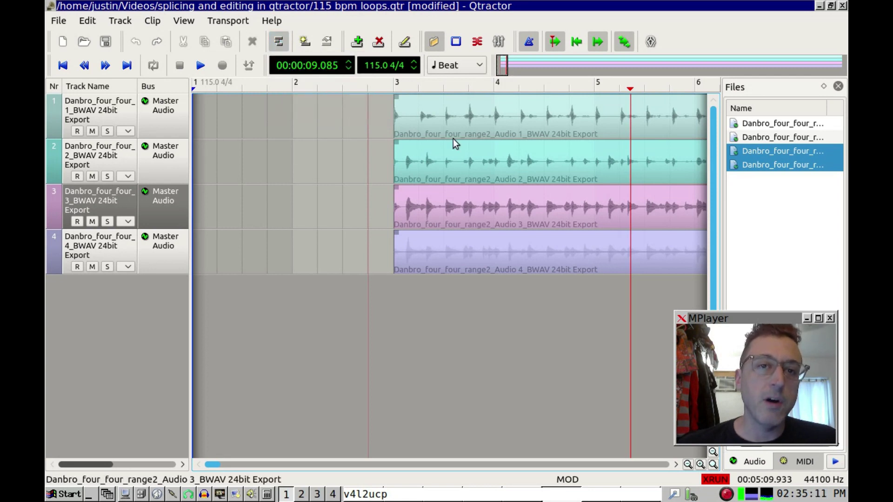
- Pick the drum clips on tracks 1, 2, 3 and 4 one by one
left_click(481, 120)
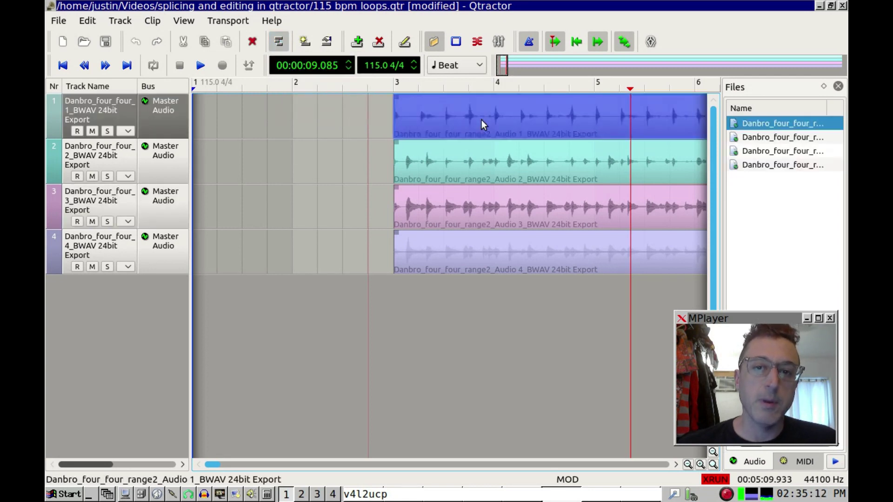
left_click(491, 166)
left_click(479, 211)
left_click(476, 255)
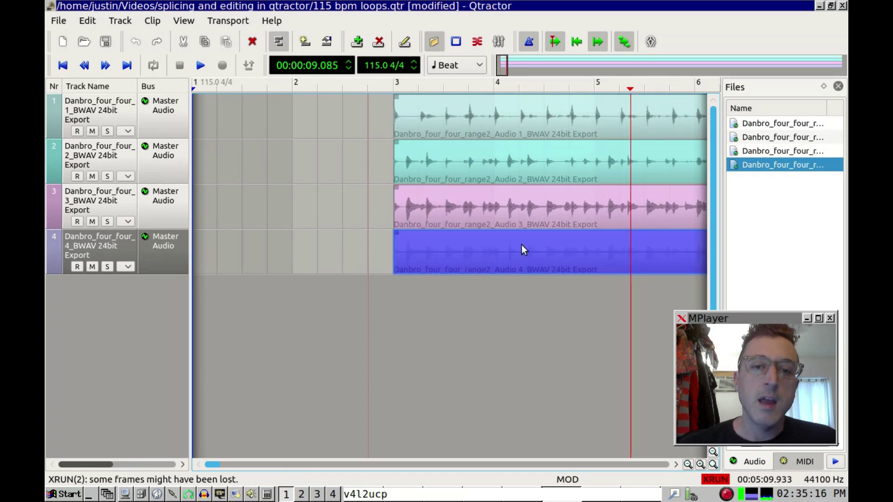
- Open the track 4 clip's properties, cancel unchanged, then select the track 2 and 1 clips
double_click(497, 254)
left_click(516, 394)
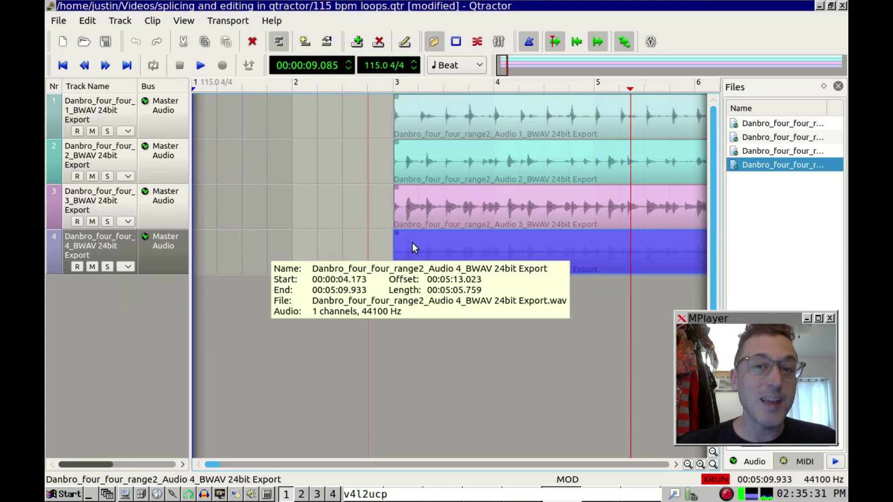
left_click(488, 167)
left_click(482, 113)
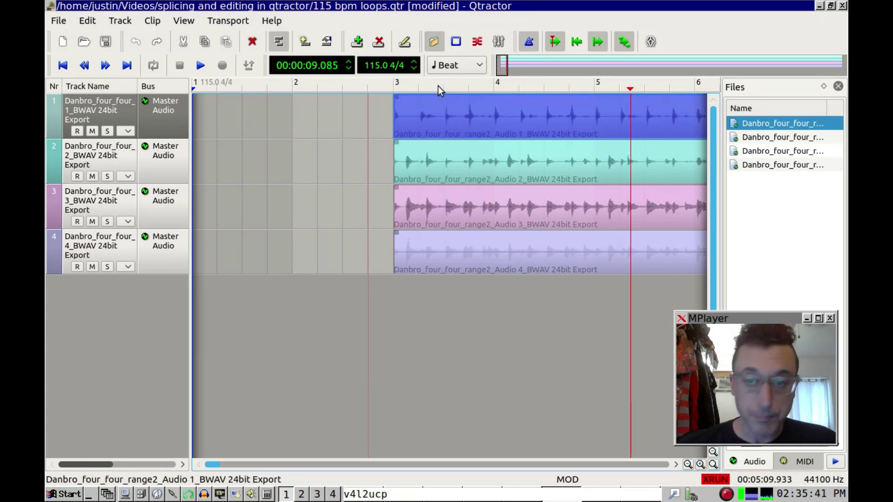
- Play the four drum tracks from bar 2 beat 2, then scroll back to bar 3
left_click(310, 82)
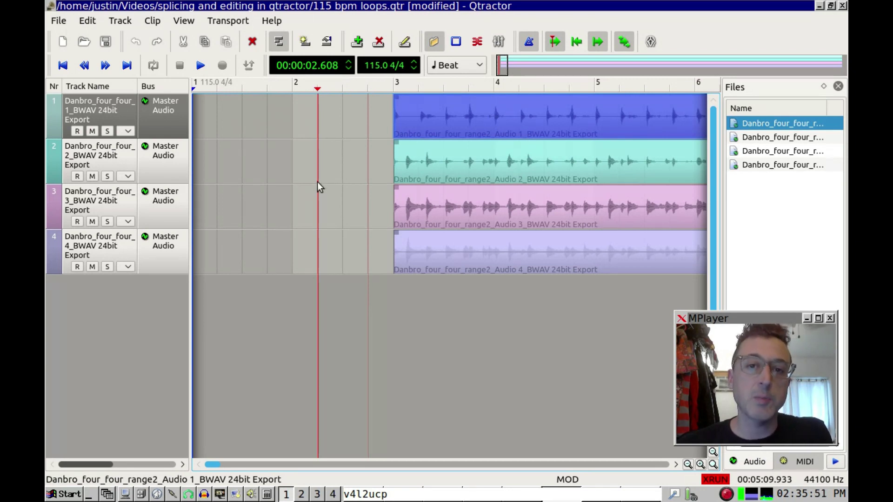
key("space")
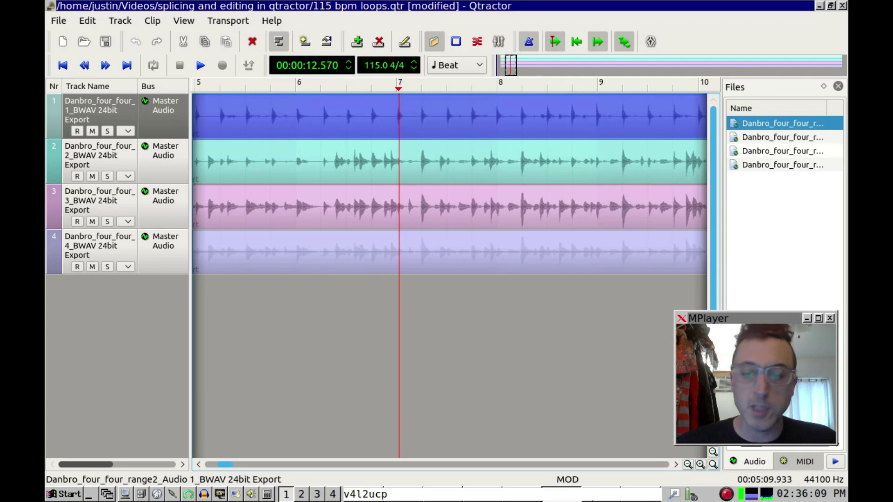
left_click(199, 464)
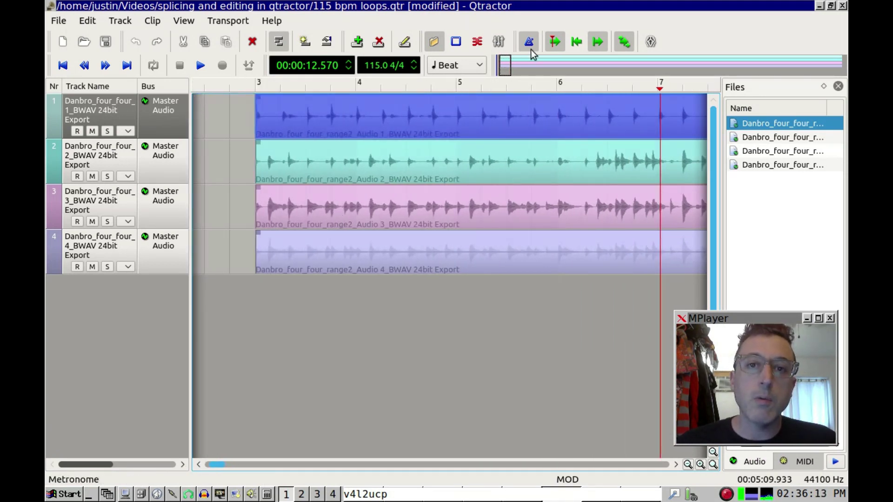
left_click(463, 74)
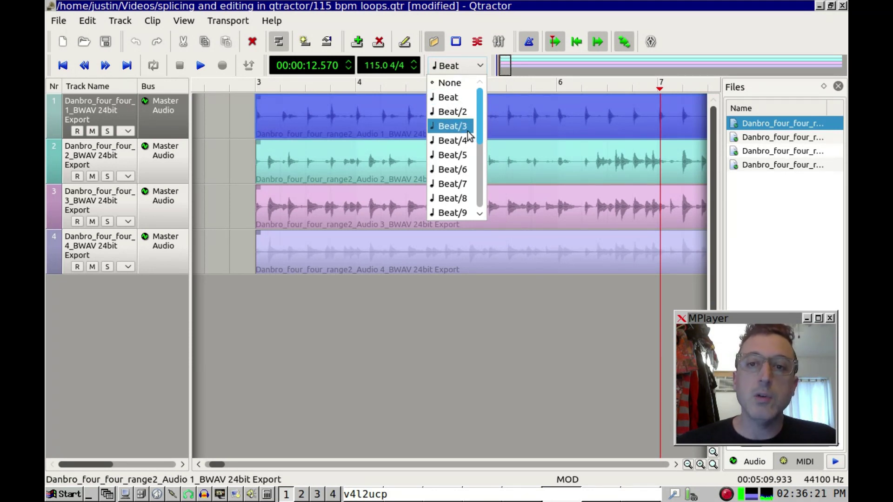
- Test trimming the track 1 clip's start with Beat snap, then half-beat snap
left_click(459, 66)
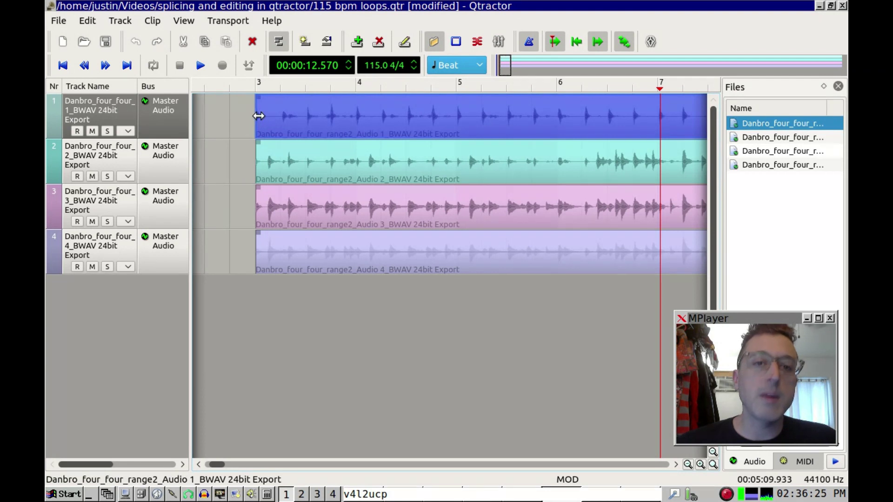
mouse_move(259, 116)
left_mouse_down()
mouse_move(286, 118)
mouse_move(259, 116)
left_mouse_up()
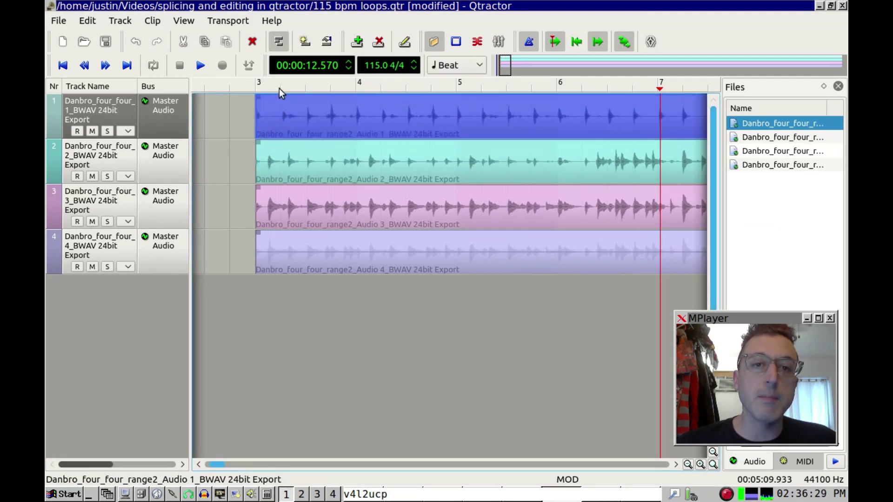
left_click(479, 66)
left_click(465, 111)
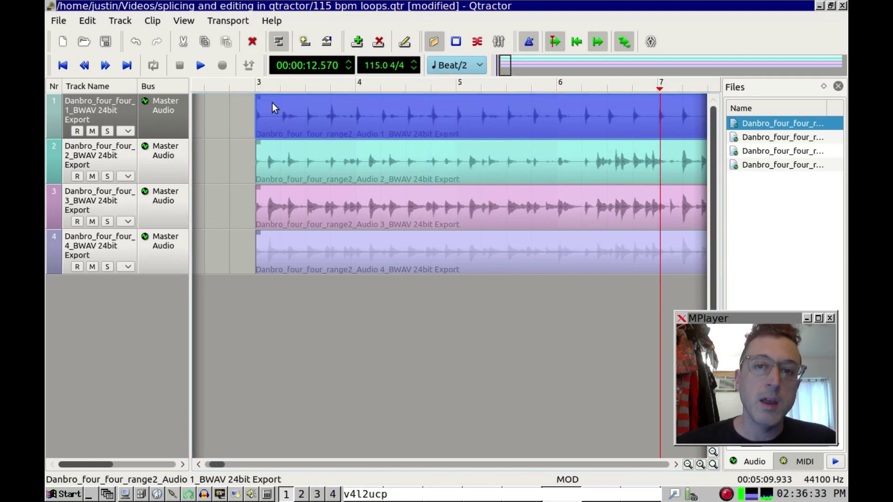
mouse_move(257, 115)
left_mouse_down()
mouse_move(268, 119)
mouse_move(257, 121)
left_mouse_up()
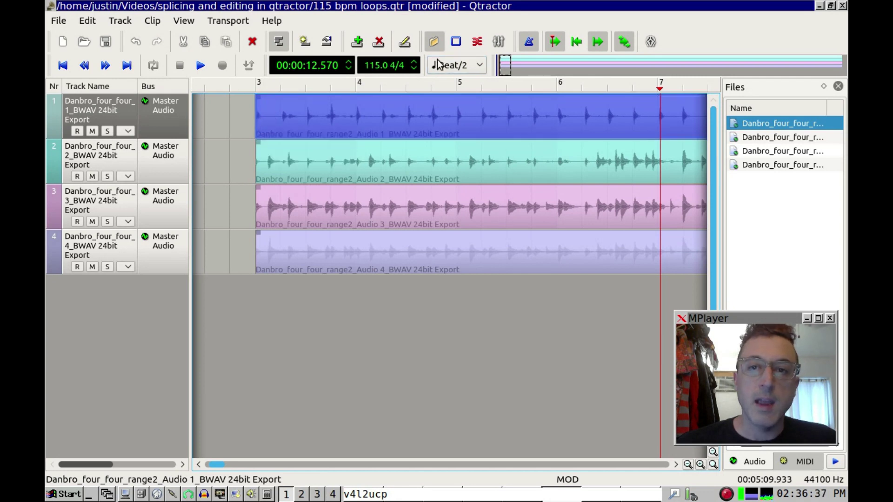
- Try thirds and Beat/4 snapping on the track 1 clip, finally settling on Beat
left_click(439, 65)
left_click(454, 124)
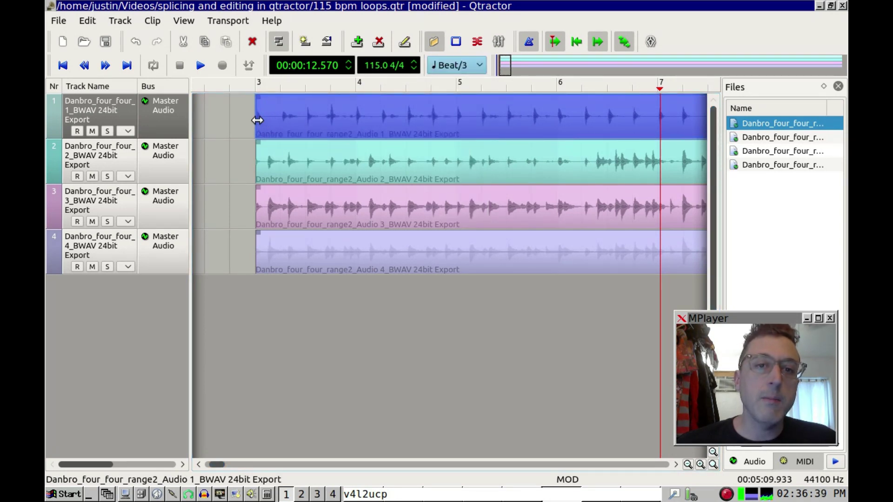
left_click_drag(258, 120, 258, 120)
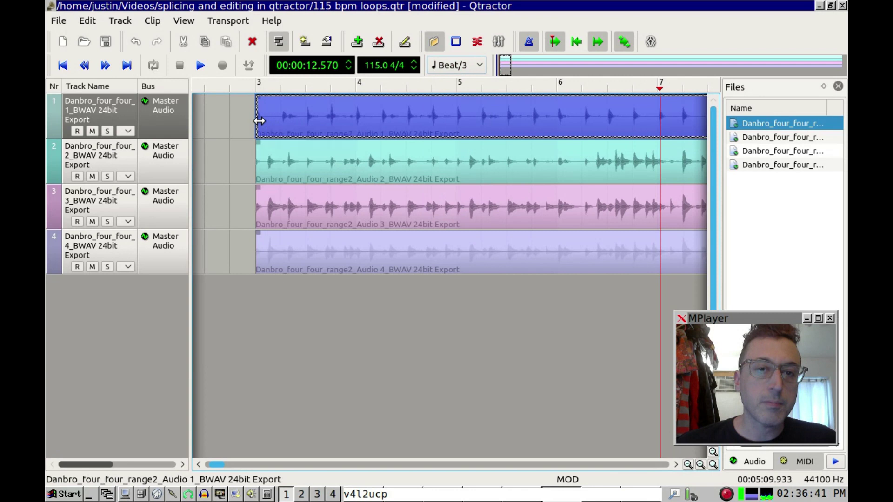
left_click(450, 64)
left_click(448, 141)
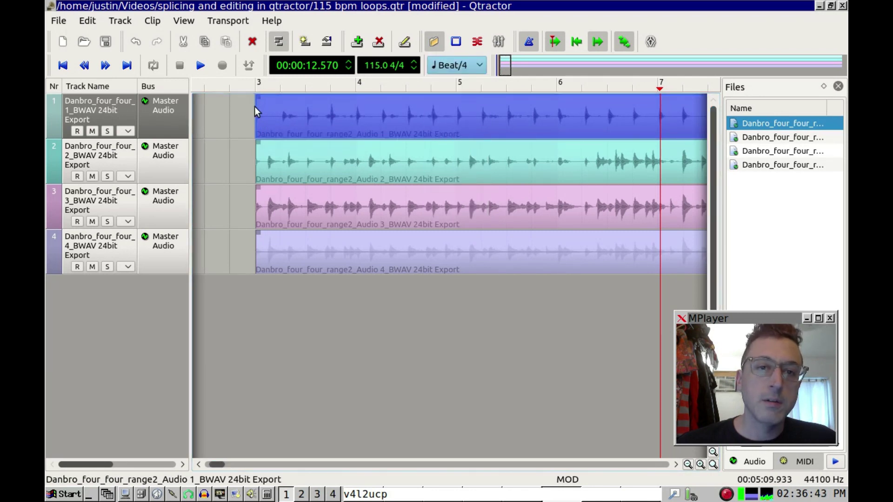
left_click_drag(257, 111, 261, 115)
left_click(460, 66)
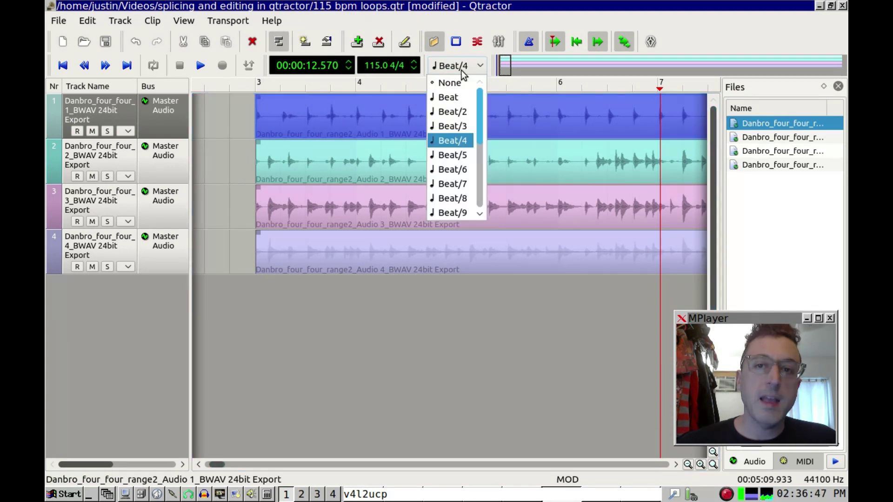
left_click(456, 97)
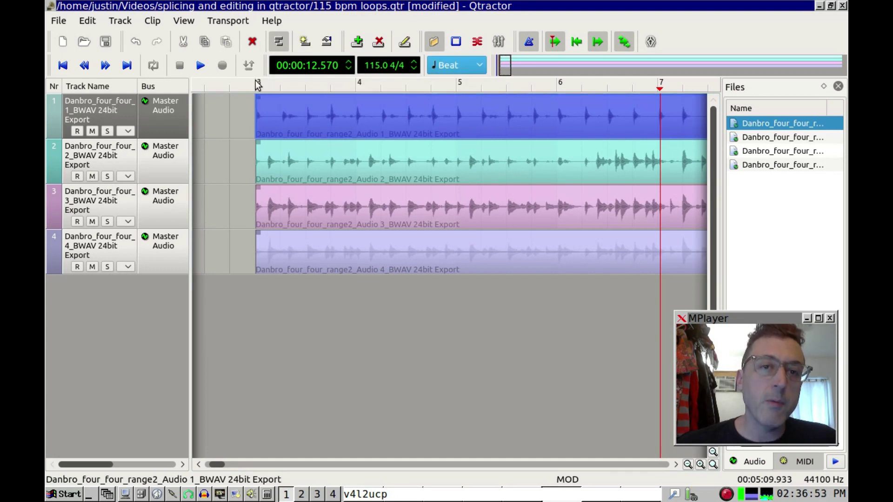
- Loop the range from bar 3, play and stop it, then clear the clip selection
mouse_move(262, 83)
left_mouse_down()
mouse_move(683, 80)
mouse_move(629, 89)
left_mouse_up()
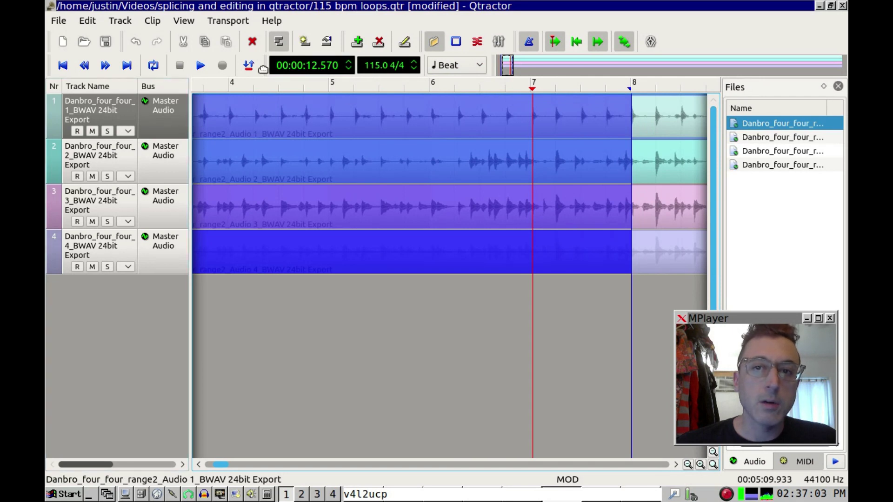
left_click(153, 67)
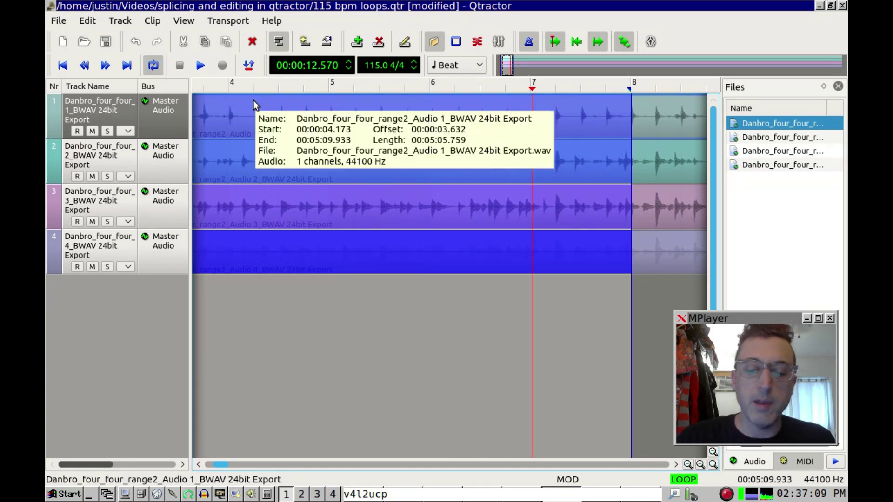
key("space")
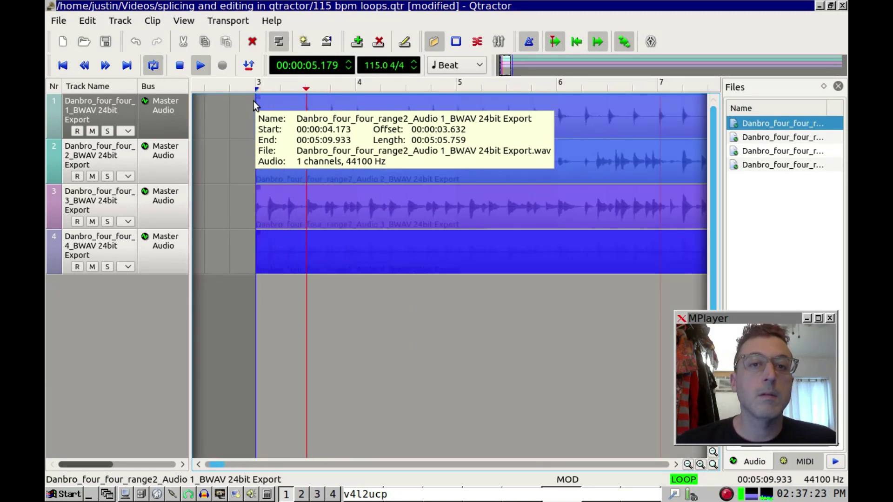
left_click(180, 65)
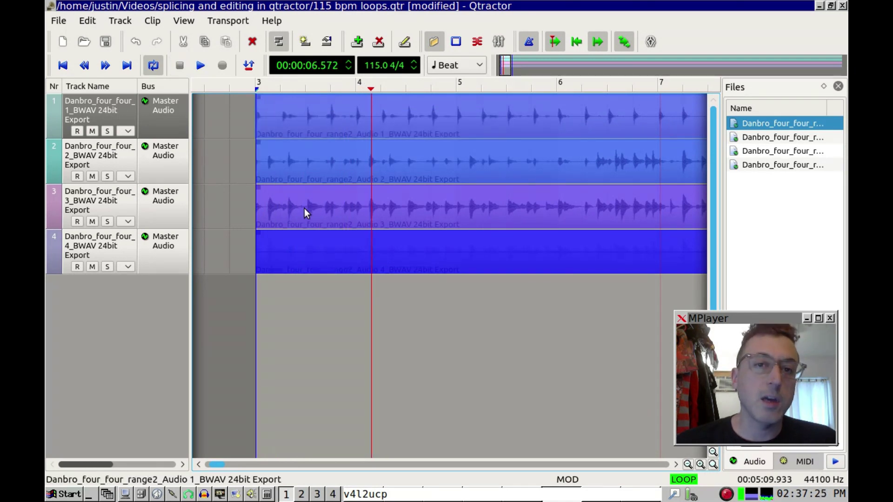
mouse_move(305, 208)
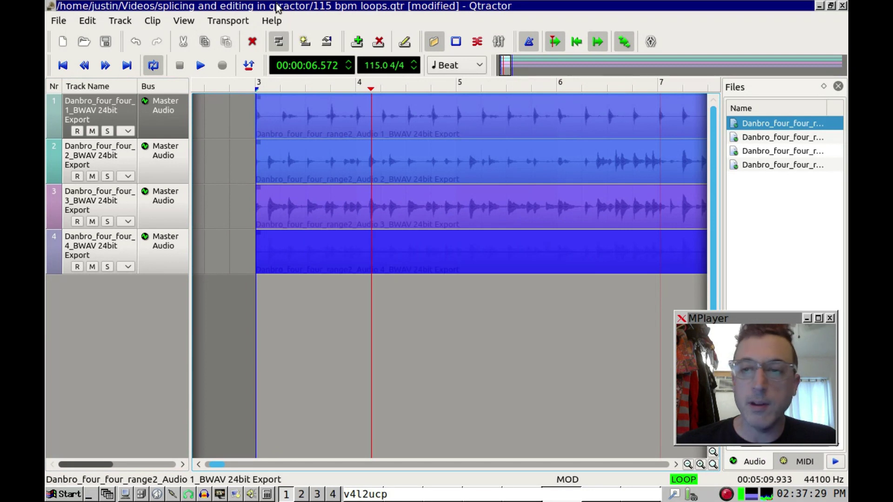
mouse_move(356, 173)
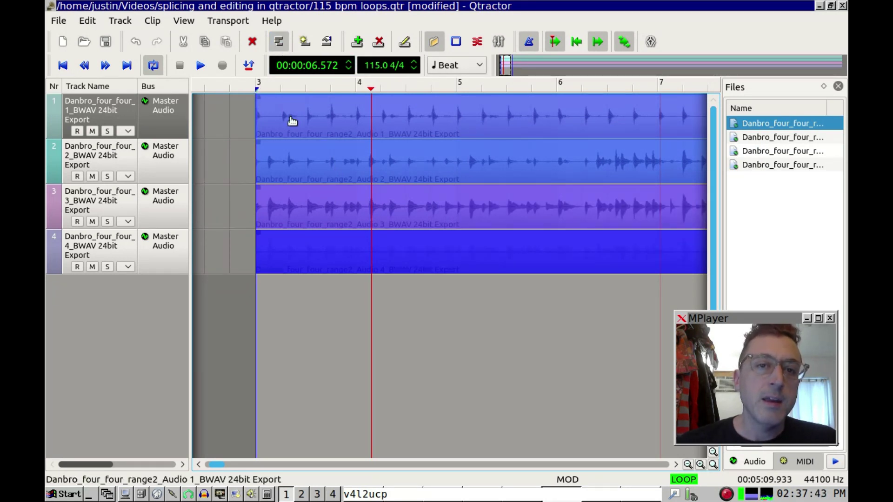
left_click(228, 170)
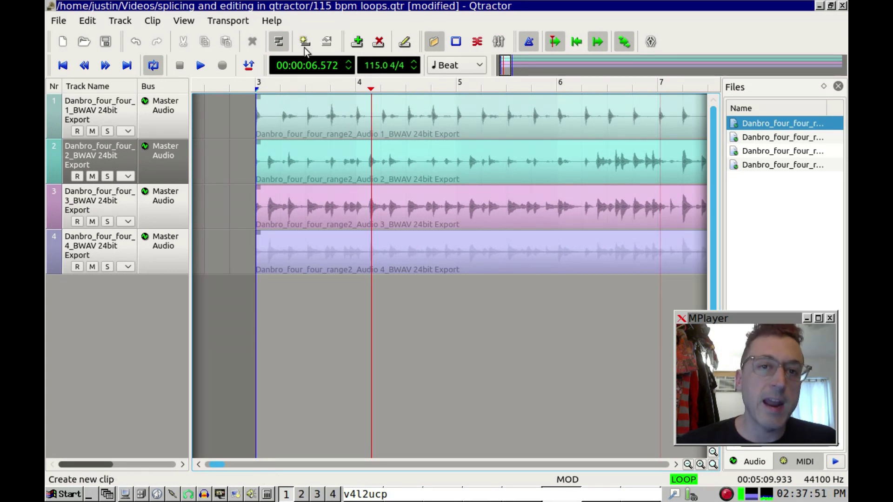
- In Range mode, select bars 3–5 on all four tracks and split the clips there
left_click(279, 42)
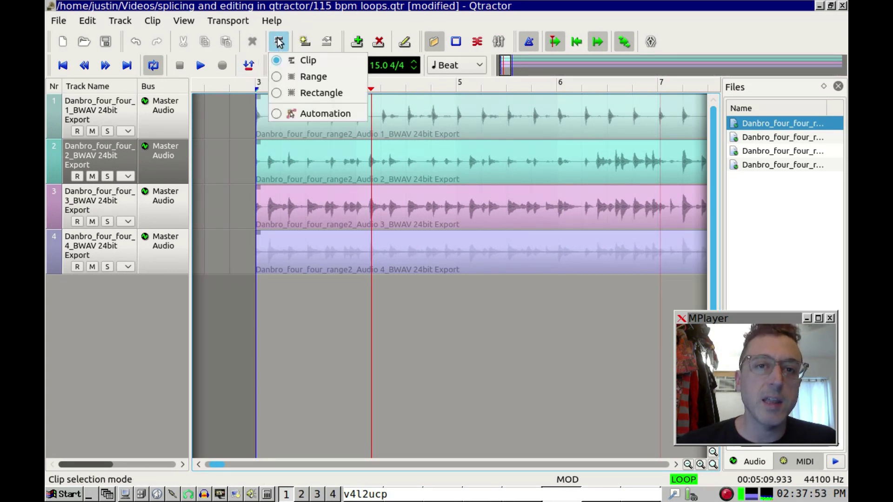
left_click(284, 79)
left_click_drag(261, 108, 448, 130)
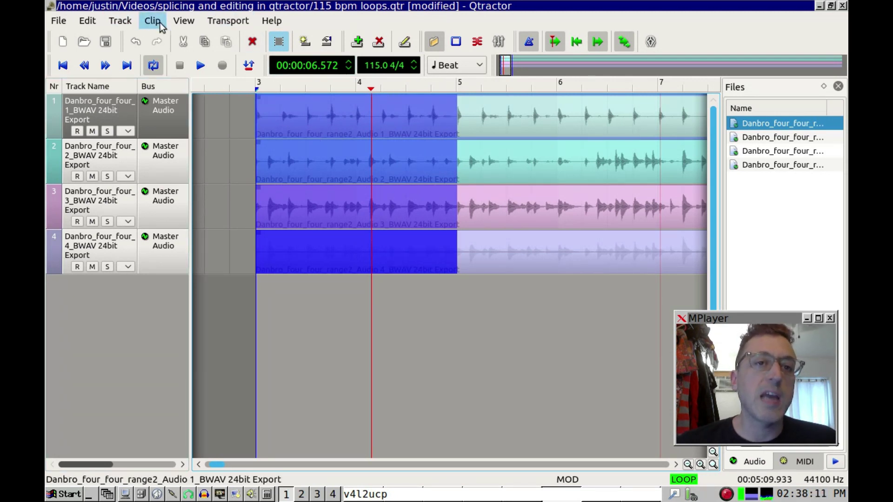
left_click(135, 25)
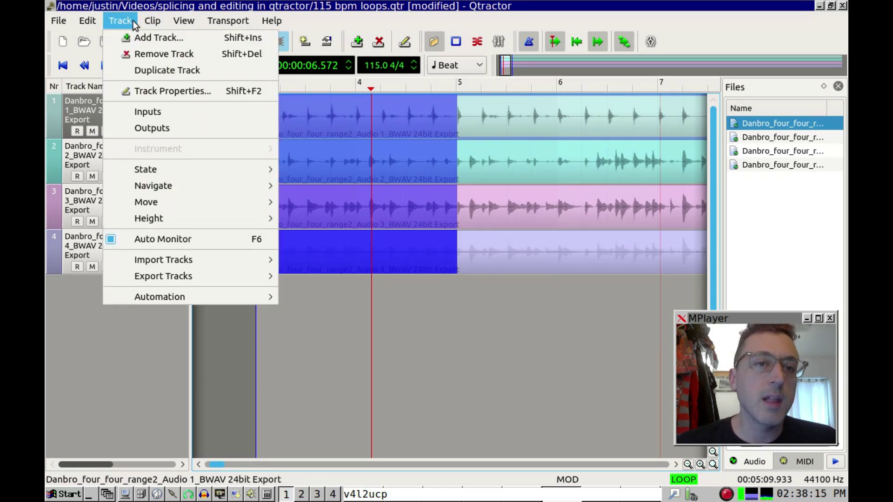
left_click(135, 25)
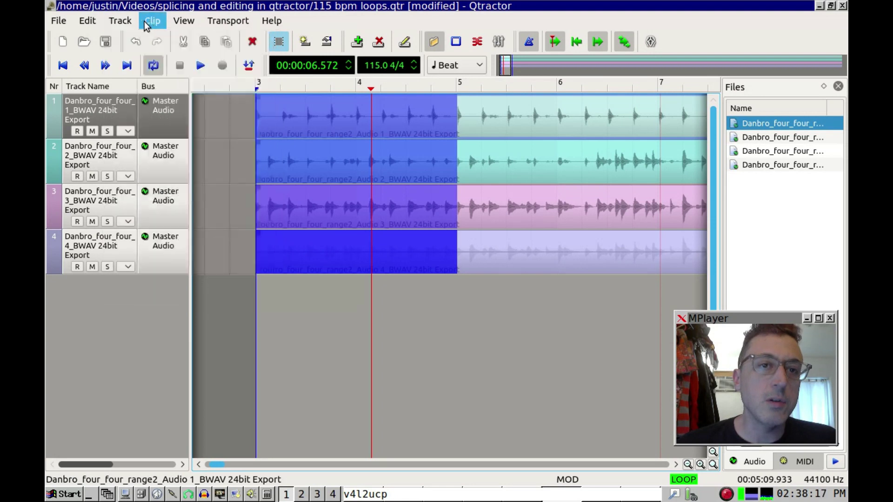
left_click(150, 21)
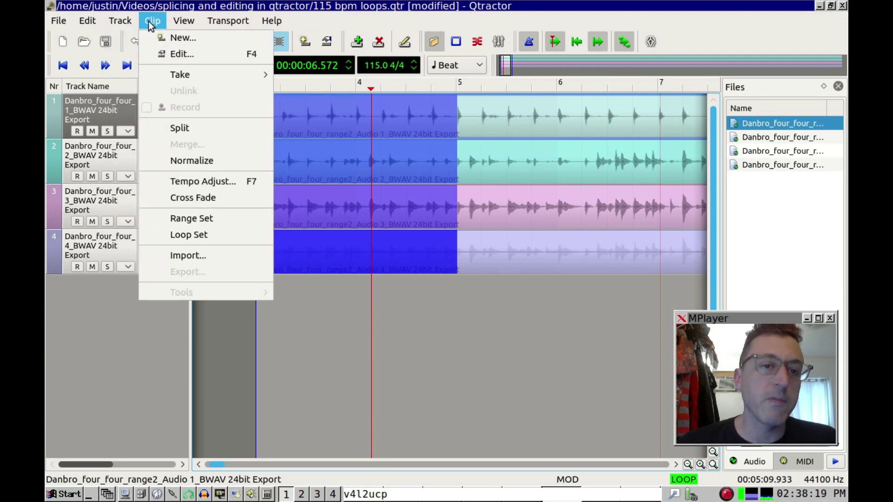
mouse_move(95, 21)
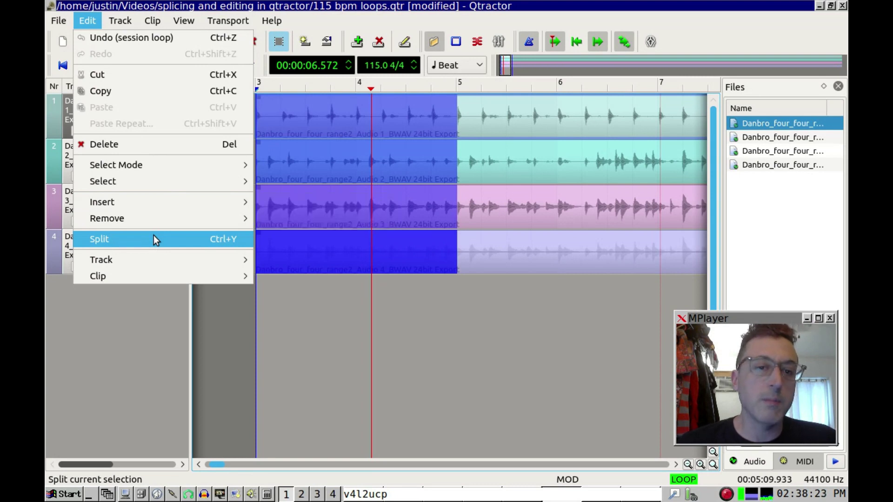
left_click(136, 5)
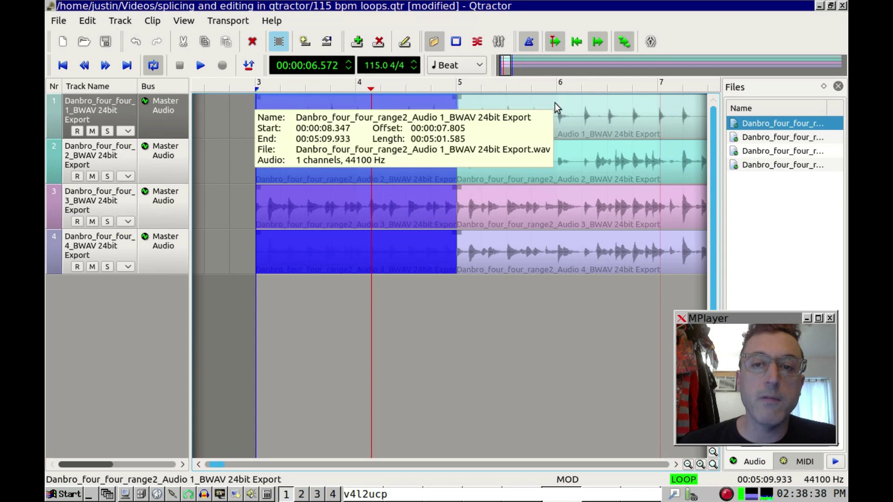
- Select the split clip halves on tracks 1–4, then start a new audio track
left_click(551, 116)
left_click(536, 172)
left_click(533, 200)
left_click(523, 237)
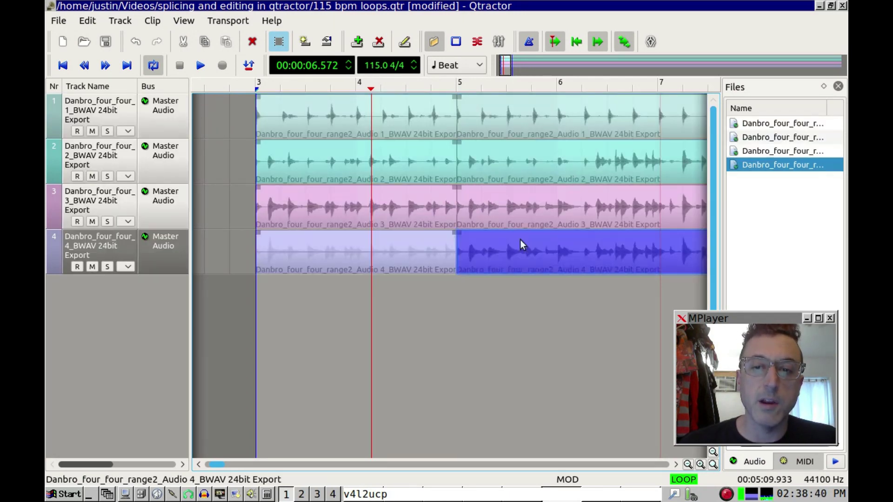
left_click_drag(344, 107, 321, 247)
key("shift+Insert")
left_click(320, 246)
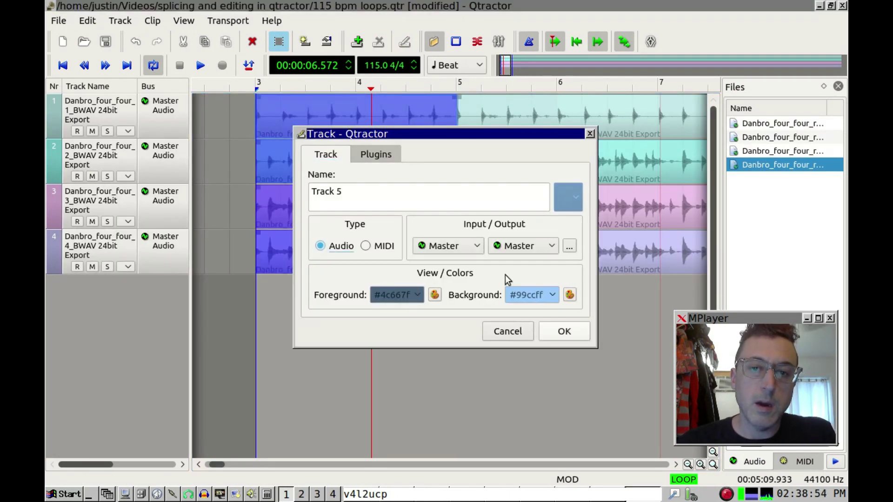
- Confirm audio Track 5 and add audio Track 6 from the track list menu
left_click(563, 331)
right_click(144, 351)
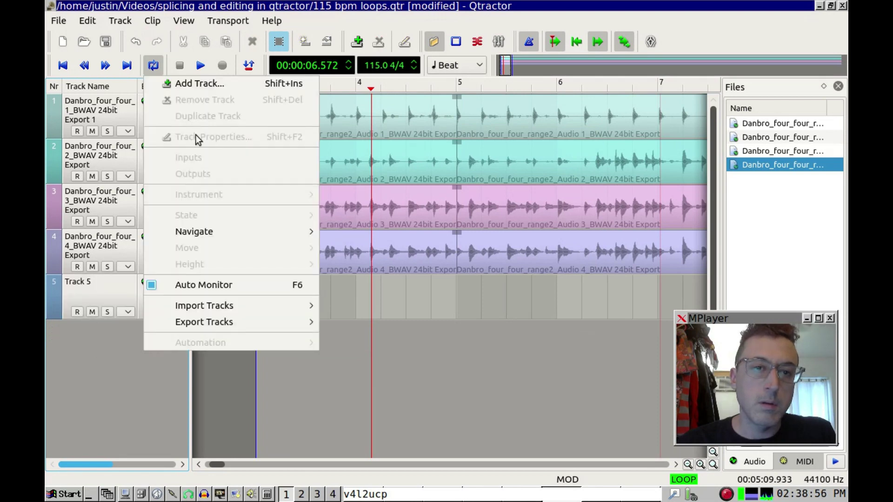
left_click(200, 83)
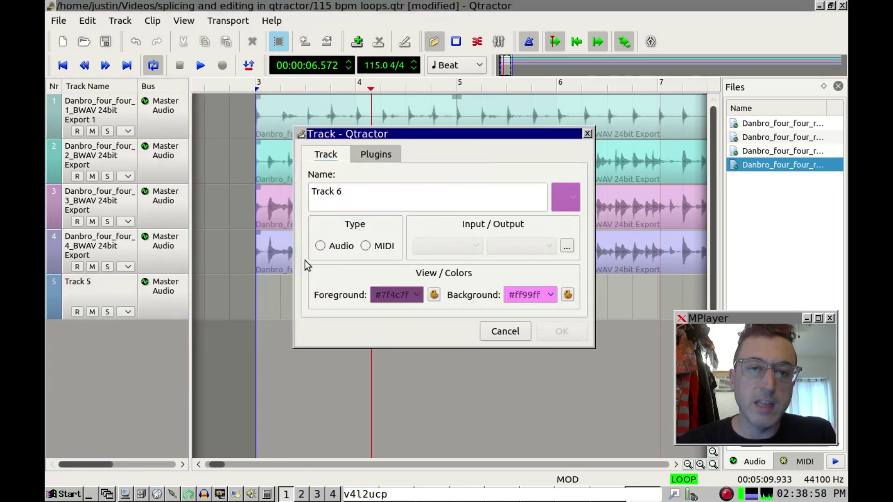
left_click(320, 246)
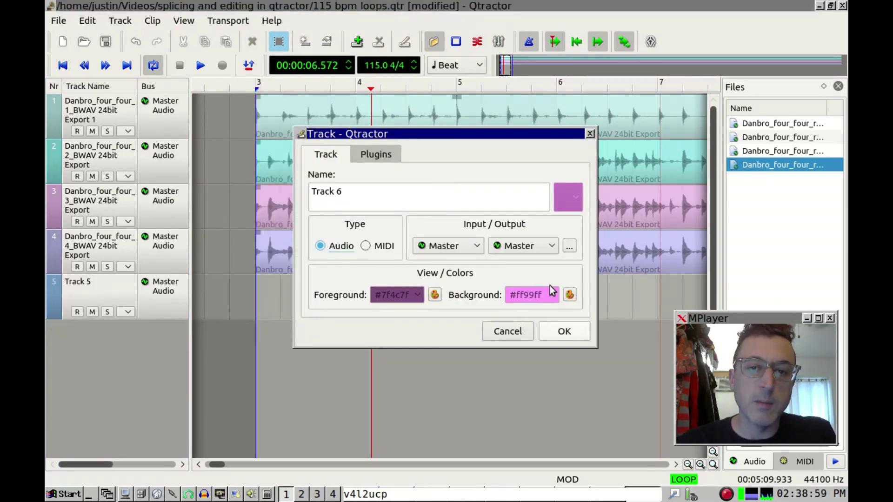
left_click(564, 332)
- Add two more audio tracks, Track 7 and Track 8
right_click(157, 402)
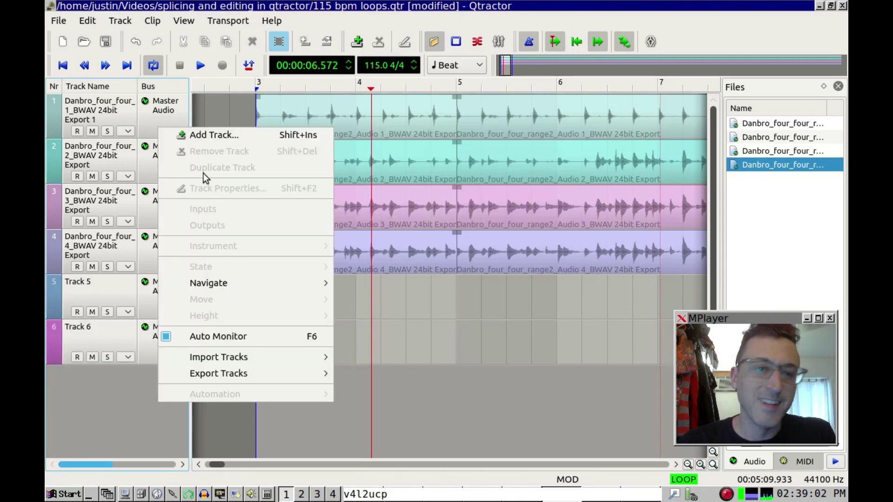
left_click(212, 135)
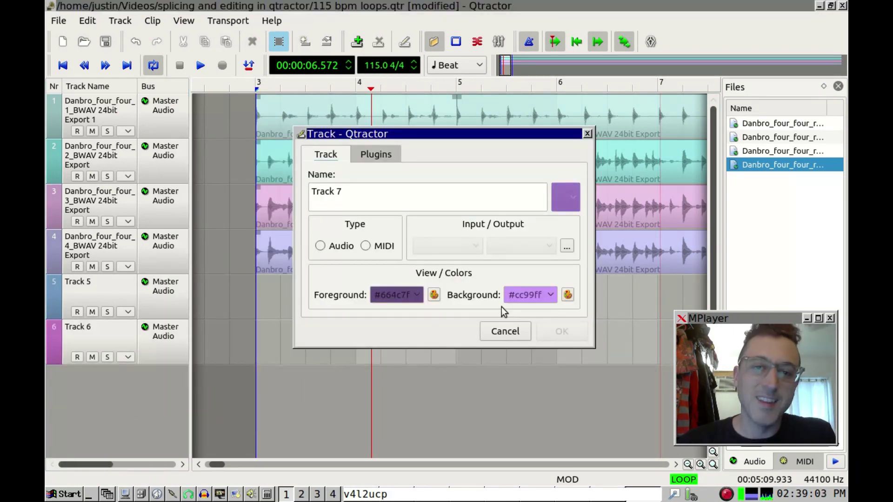
left_click(320, 246)
left_click(560, 331)
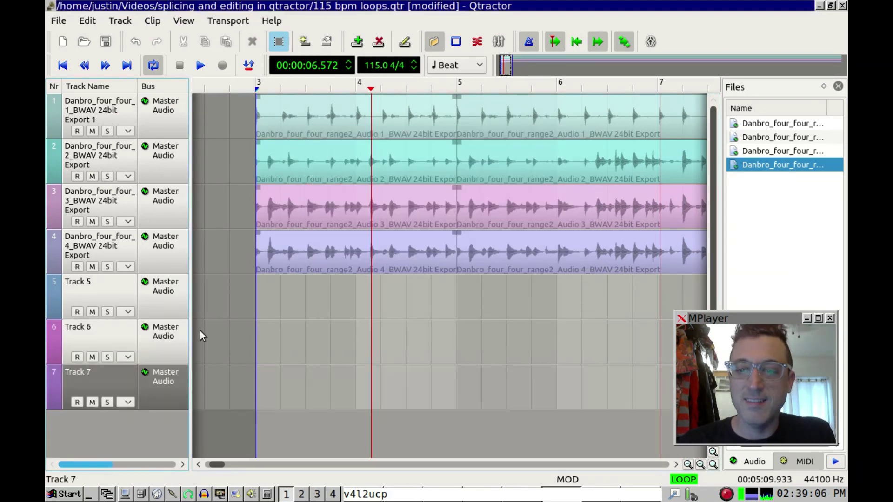
right_click(138, 428)
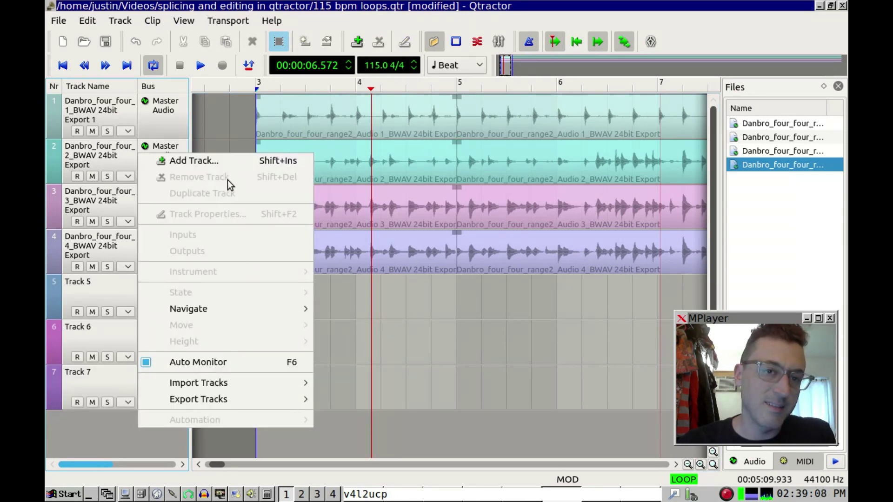
left_click(235, 159)
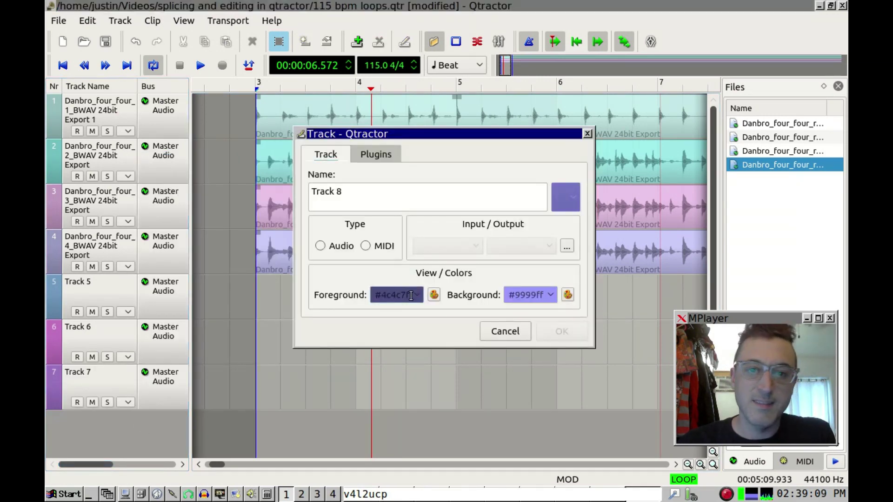
left_click(325, 246)
left_click(572, 338)
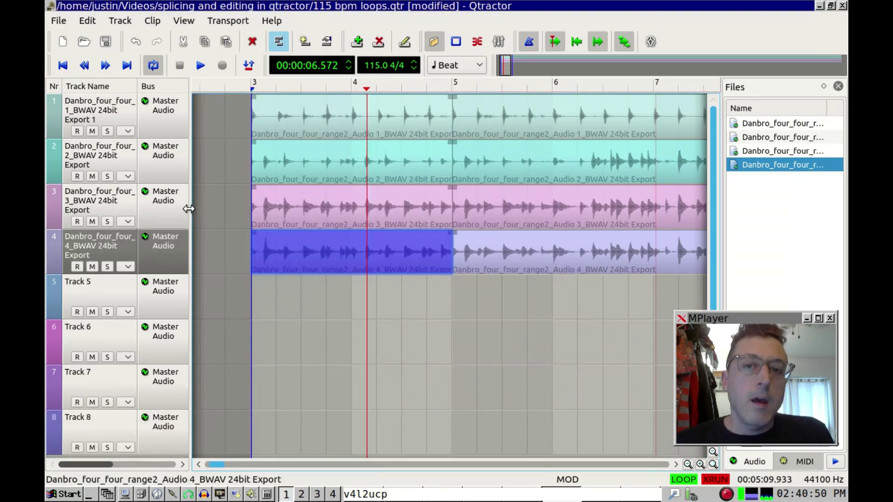
- Select all four first-half clips and try moving them together, then drop them back and deselect
left_click(345, 110)
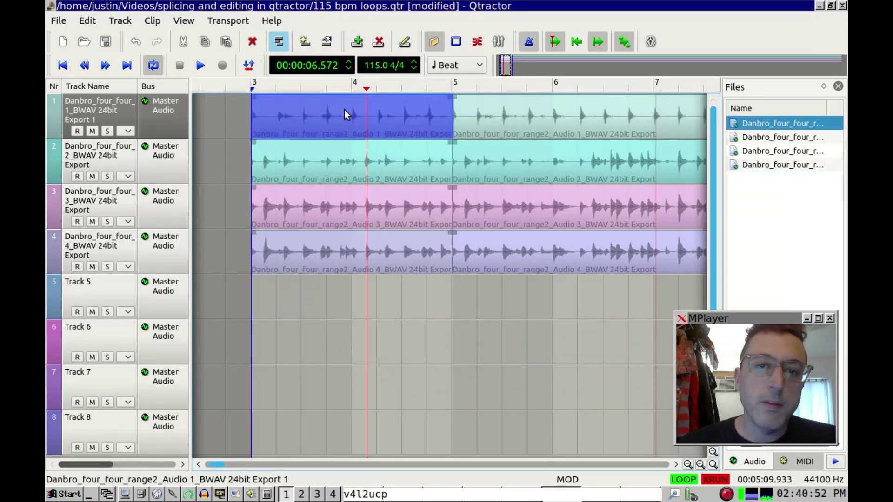
left_click(339, 160)
left_click(339, 206)
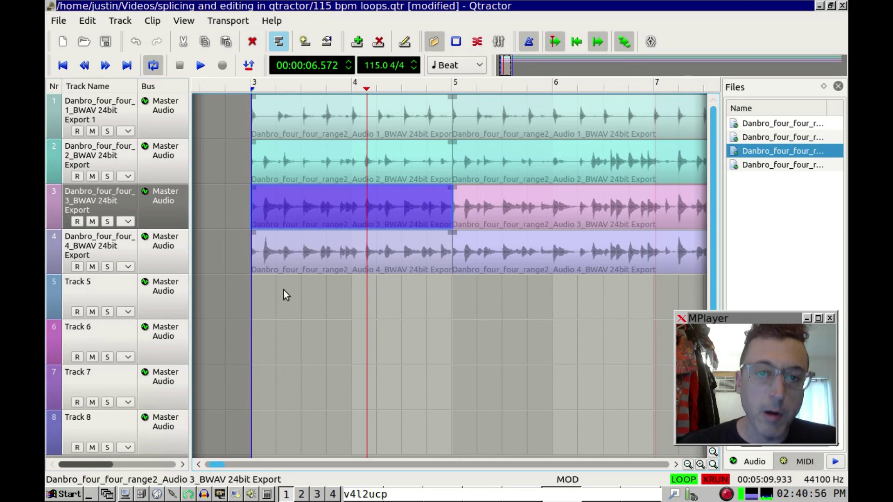
left_click(338, 266)
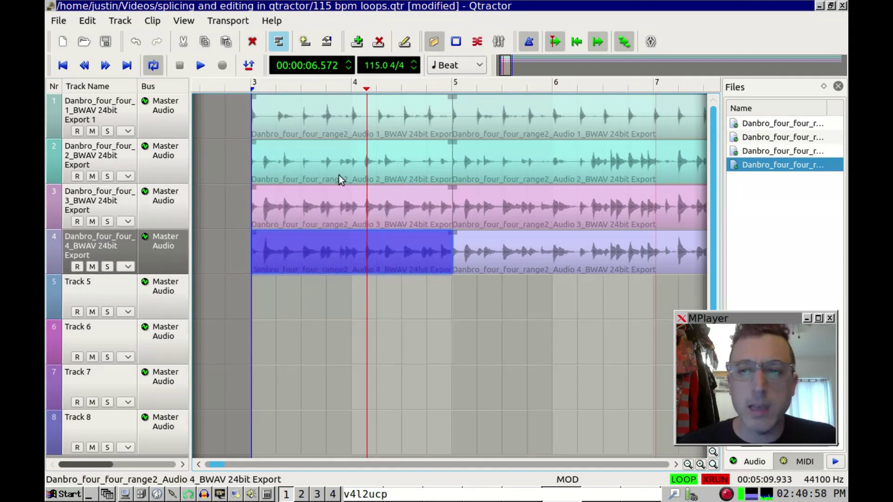
left_click(289, 208, "ctrl")
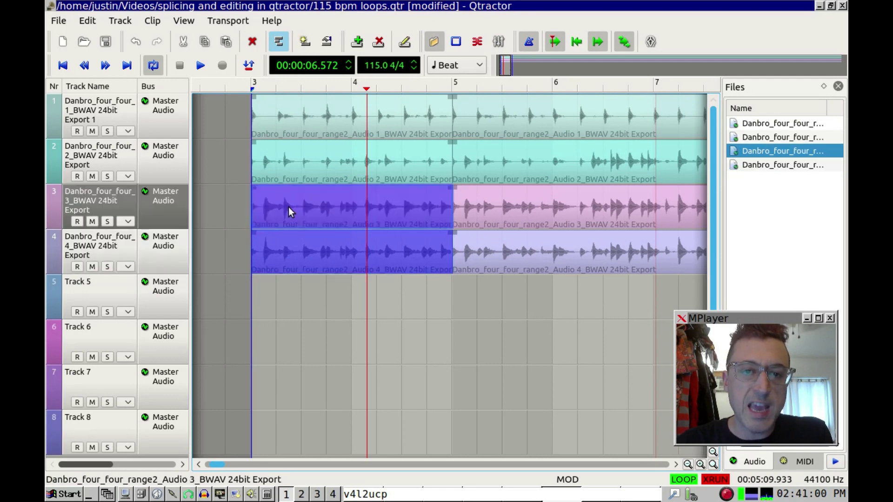
left_click(307, 163, "ctrl")
left_click(293, 123, "ctrl")
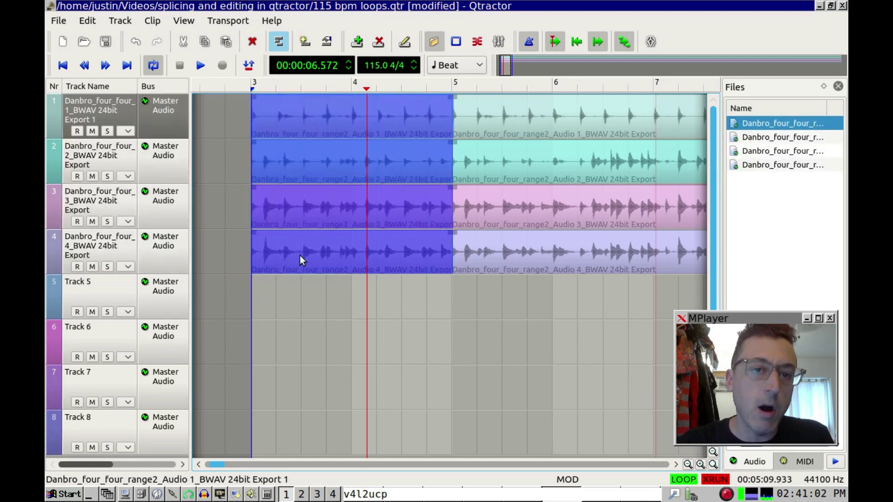
left_click_drag(299, 255, 321, 409)
left_click(283, 191)
left_click(218, 194)
- Move the first-half clips individually: track 3 to Track 7, 2 to 6, 1 to 5
left_click(313, 243)
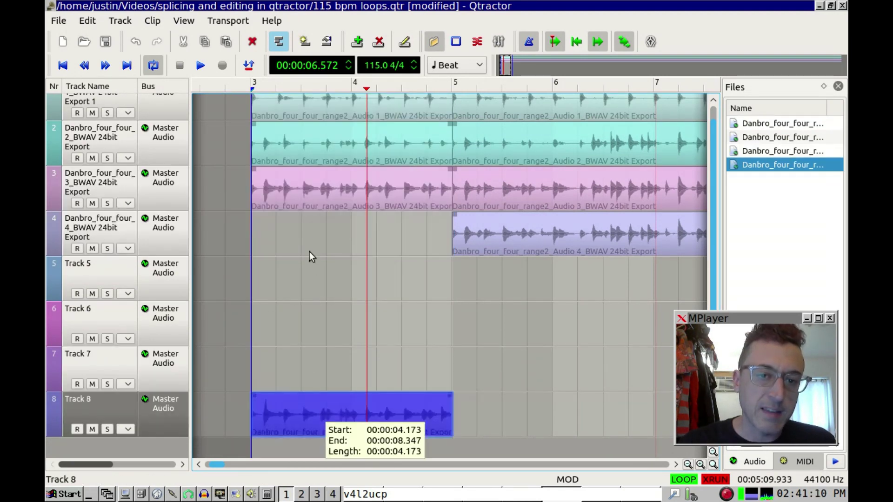
left_click(318, 201)
left_click_drag(317, 202, 328, 382)
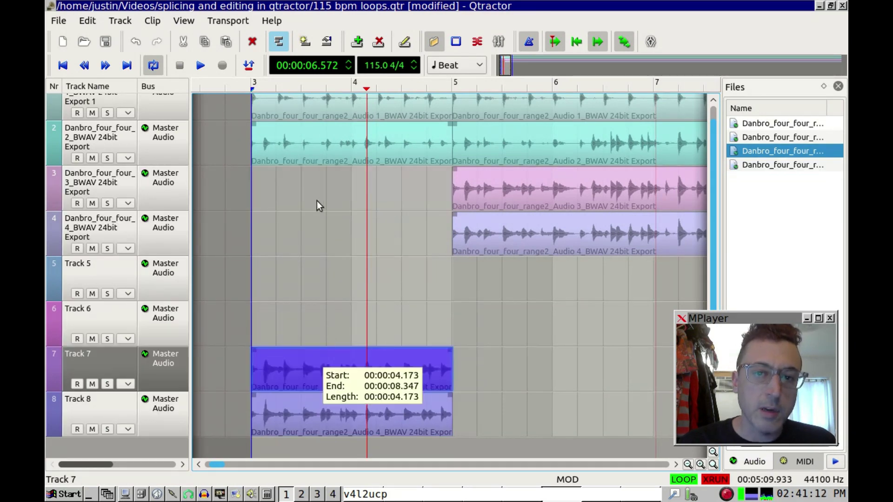
left_click_drag(322, 135, 322, 329)
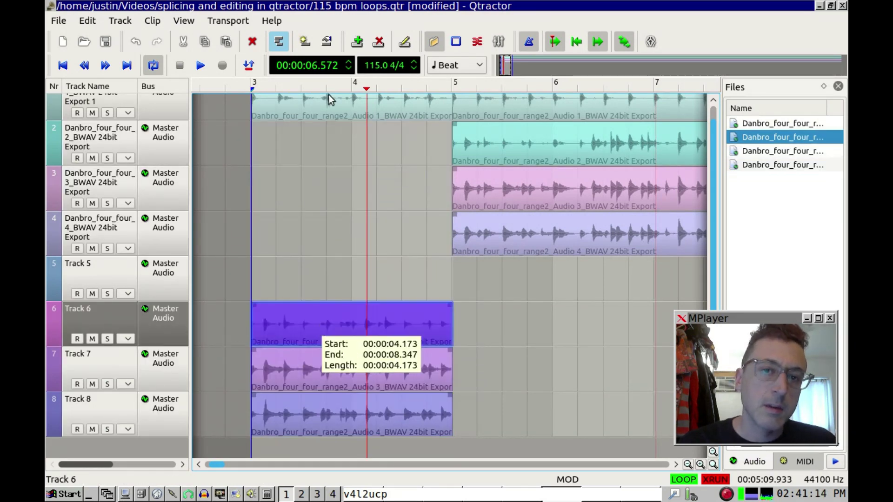
left_click(327, 112)
left_click_drag(328, 113, 330, 290)
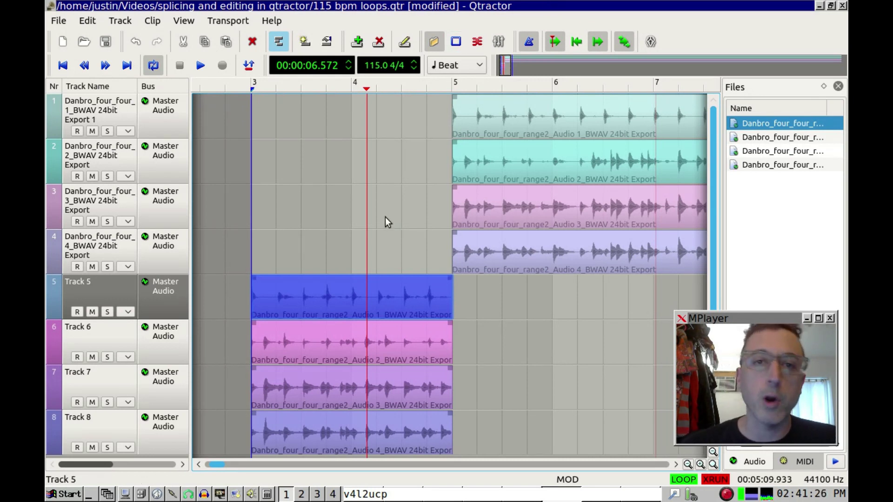
left_click(278, 41)
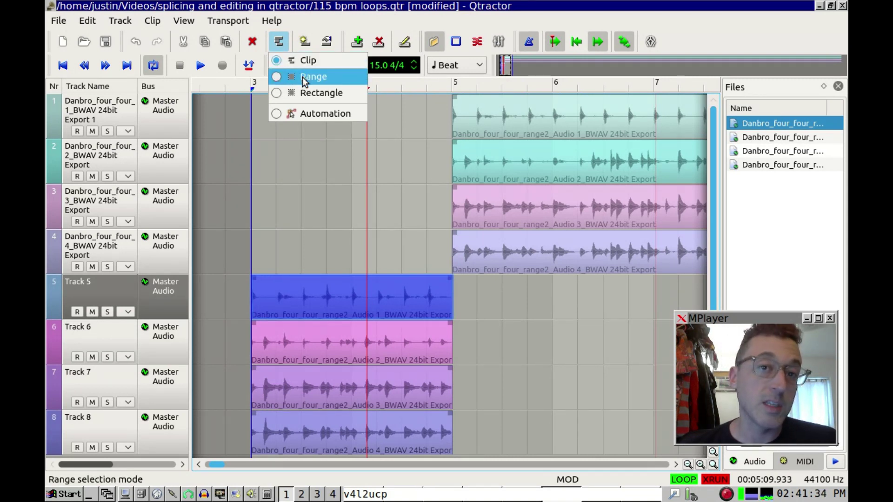
- Return to Clip selection mode and select the clips on Tracks 5–8
left_click(321, 93)
left_click(288, 43)
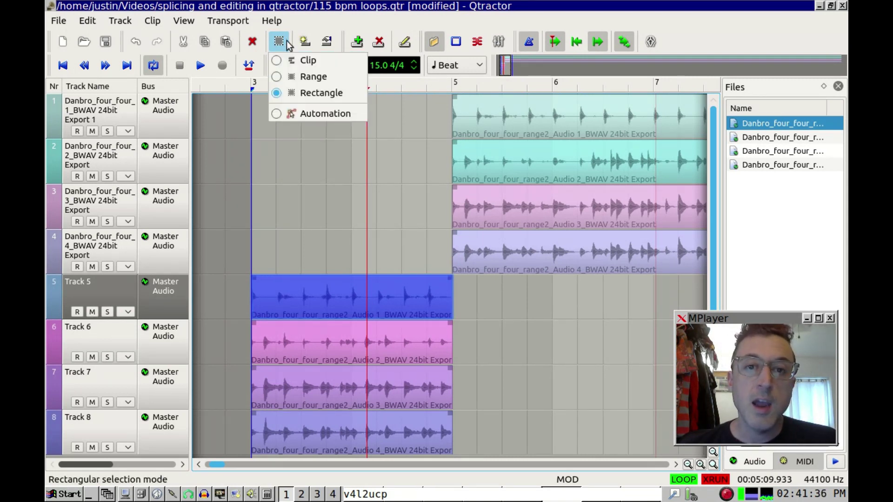
left_click(309, 91)
left_click(291, 41)
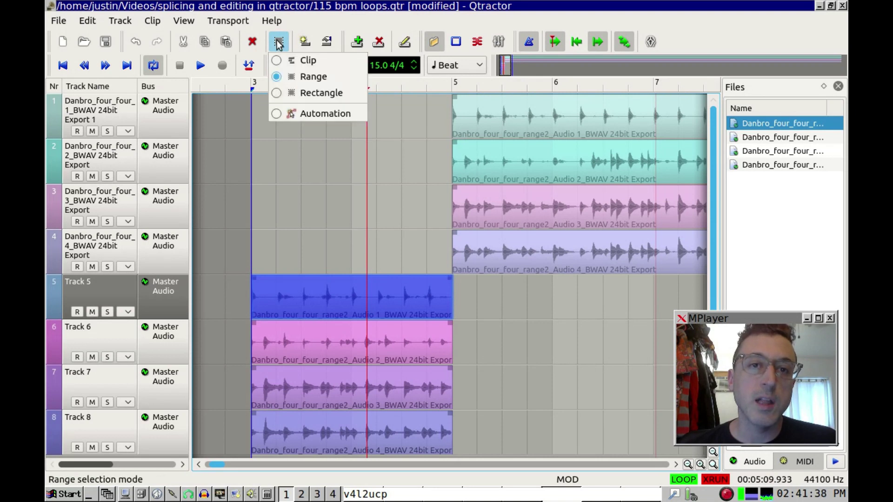
left_click(307, 58)
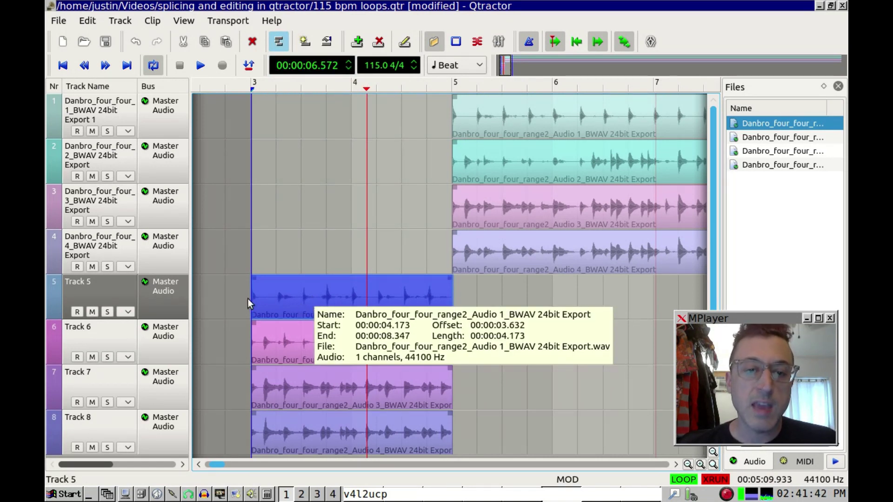
left_click(267, 348)
left_click(278, 301, "ctrl")
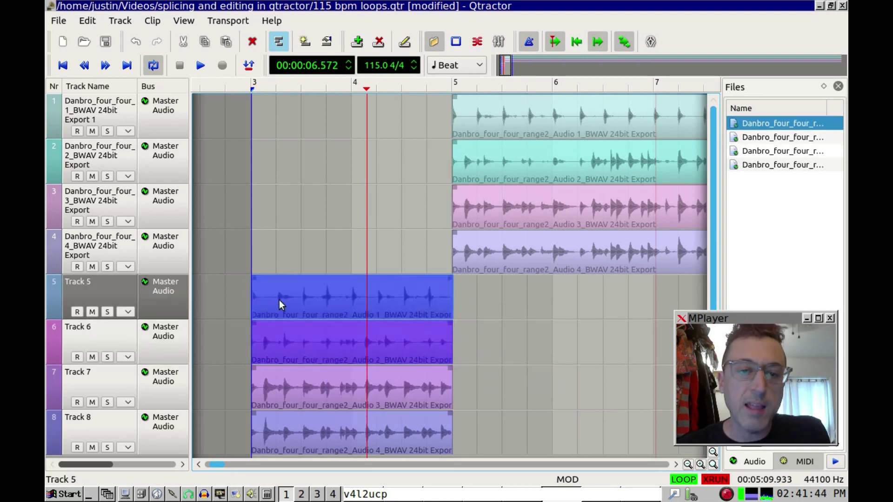
left_click(279, 382, "ctrl")
left_click(266, 437, "ctrl")
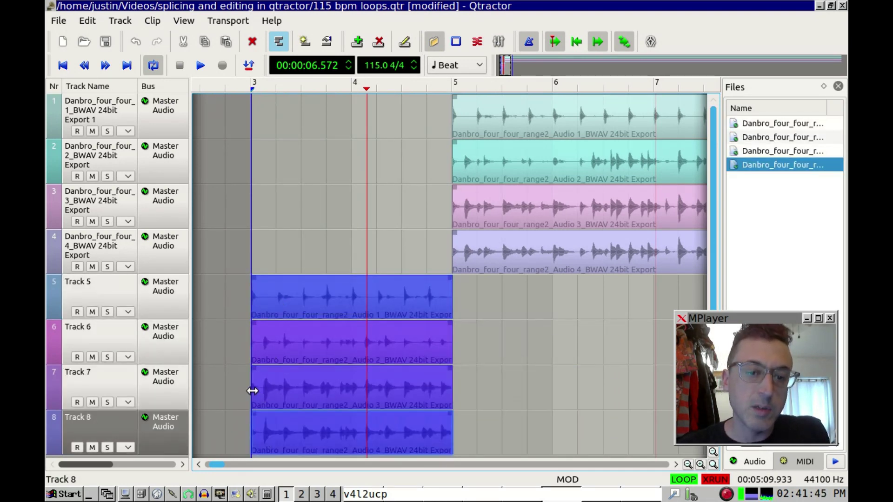
- Trim each Track 5–8 clip's start two beats later, to 00:00:05.217
left_click_drag(253, 389, 313, 393)
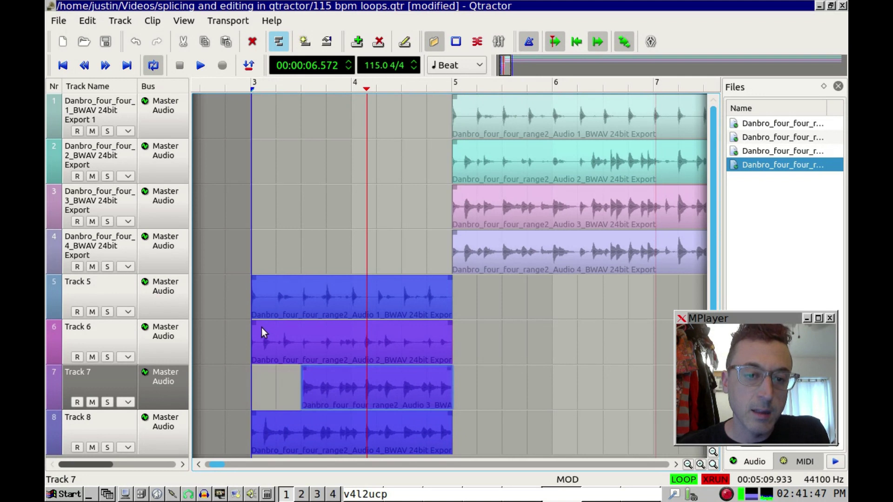
left_click_drag(253, 339, 302, 352)
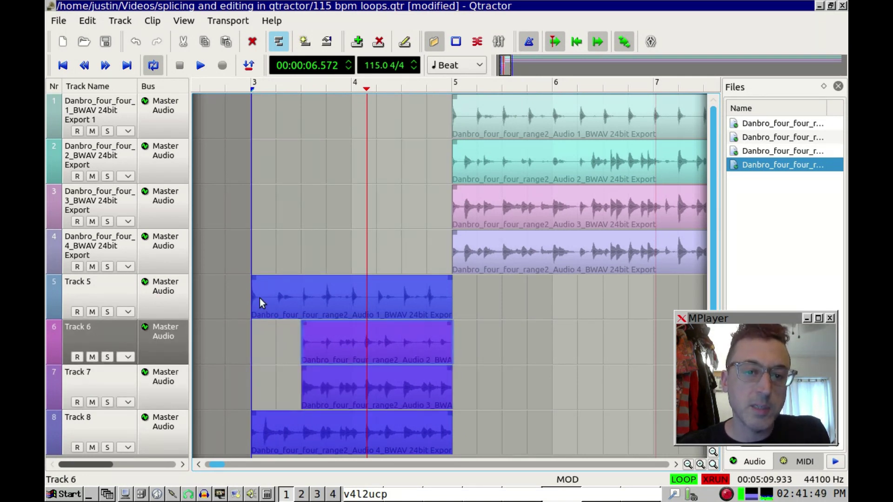
left_click_drag(251, 296, 302, 303)
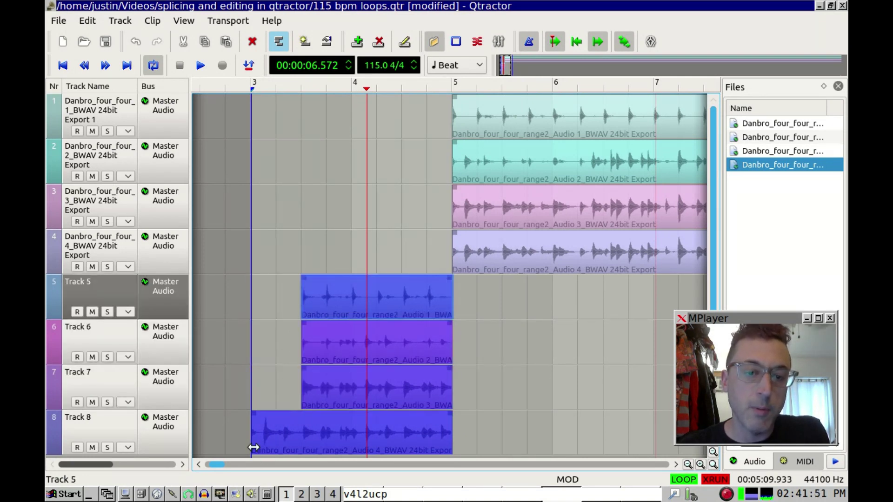
left_click_drag(253, 434, 302, 437)
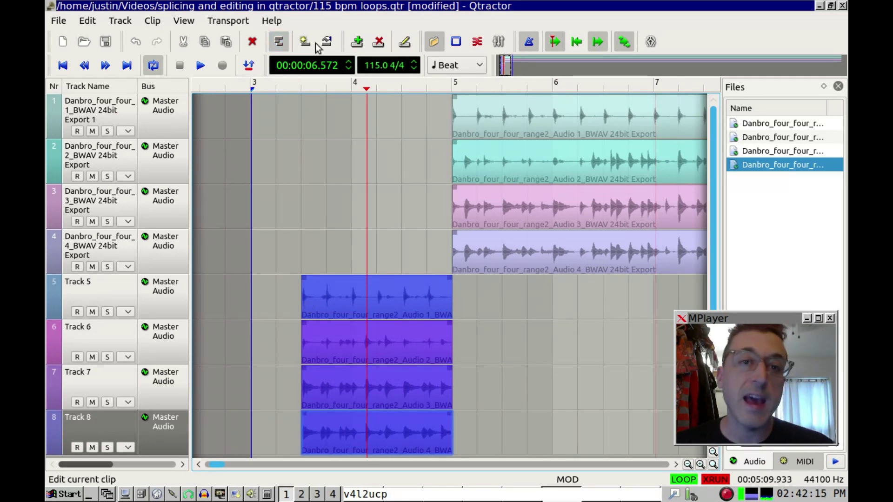
left_click(281, 46)
- Try rectangle-selecting the second-half clips on tracks 1–3, then deselect them
left_click(293, 77)
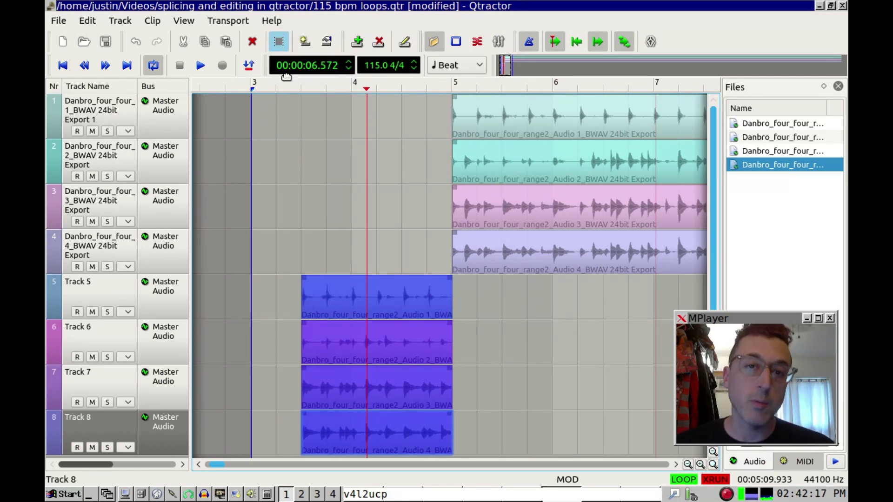
left_click(280, 44)
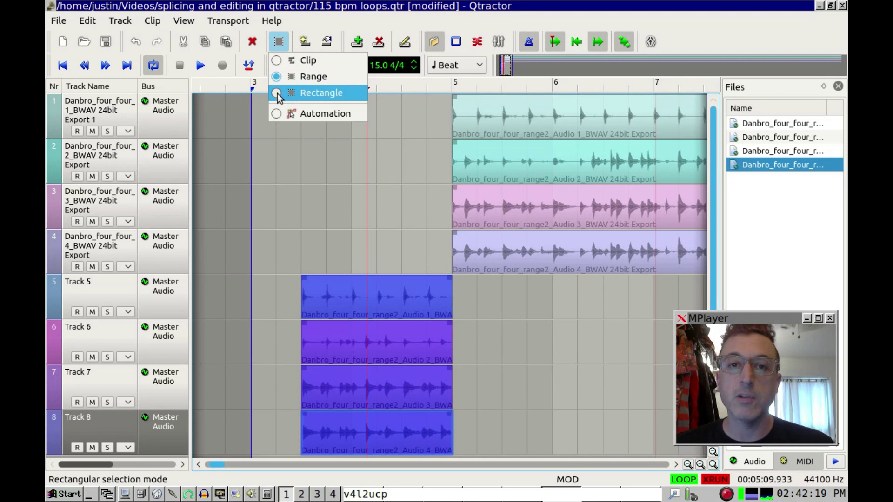
left_click(277, 93)
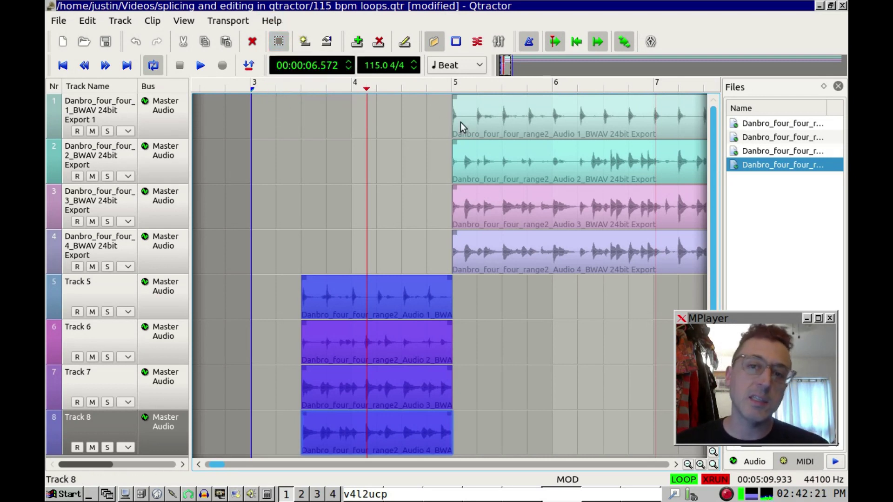
left_click_drag(457, 101, 653, 131)
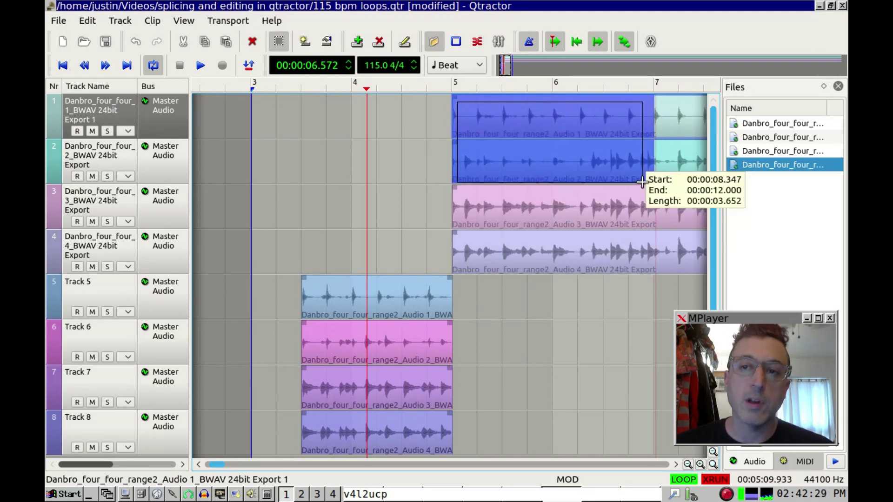
left_click_drag(642, 182, 645, 253)
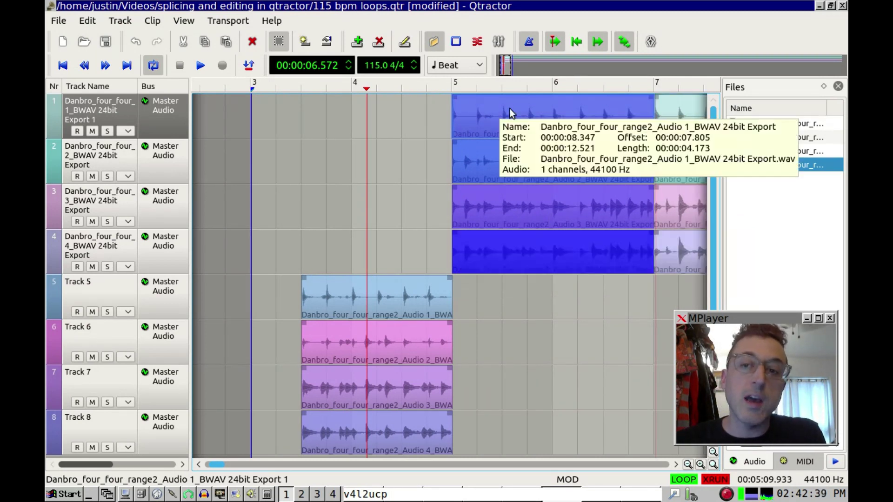
left_click(533, 114)
- Select a one-bar range after bar 5 on tracks 1–4 and drag it into separate clips
left_click_drag(563, 108, 467, 285)
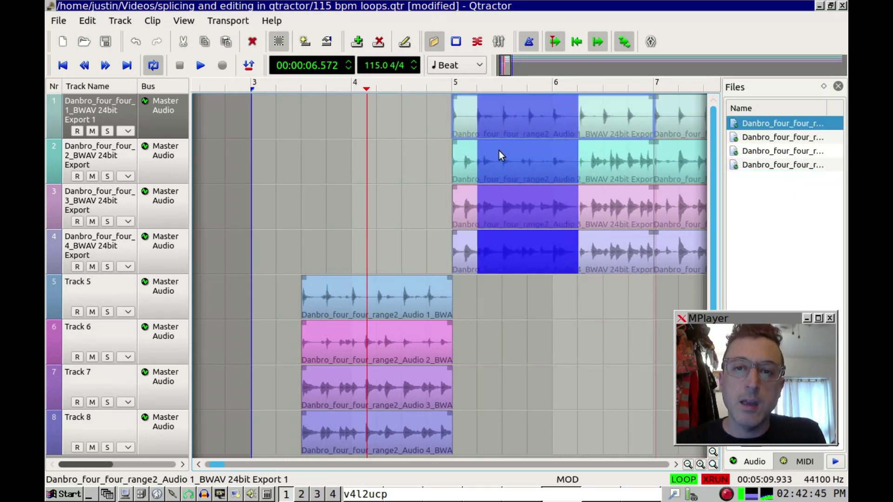
left_click_drag(516, 120, 372, 140)
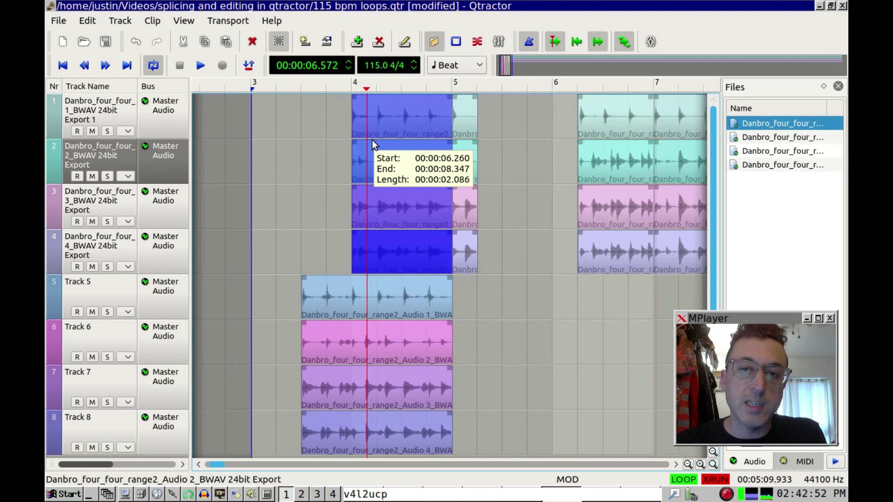
left_click_drag(402, 114, 514, 166)
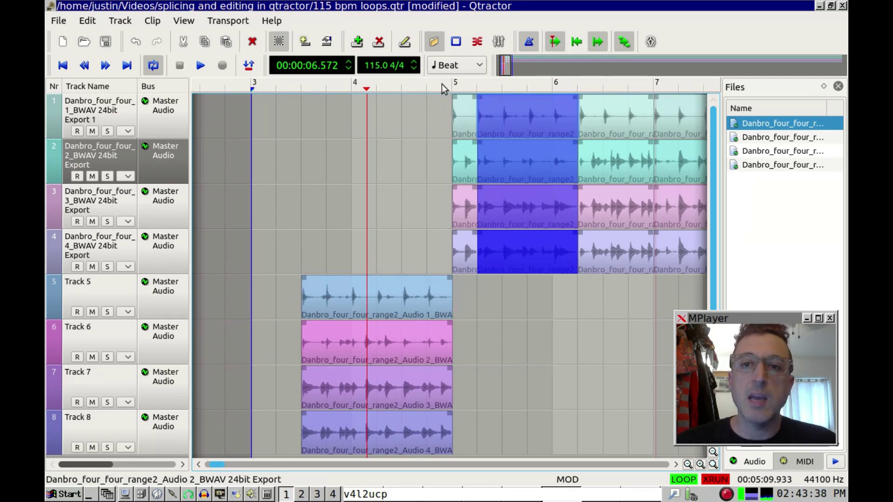
- In Clip mode, move the split section on tracks 1–4 left to start at bar 4
left_click(501, 85)
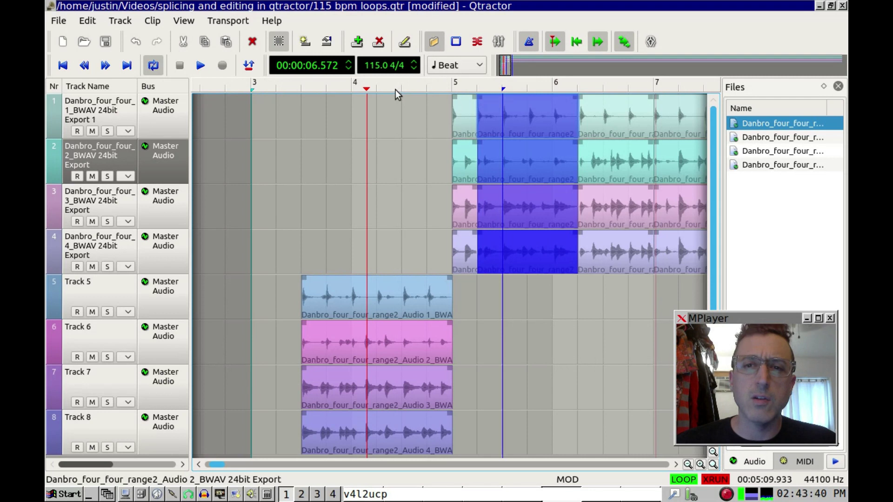
left_click(395, 90)
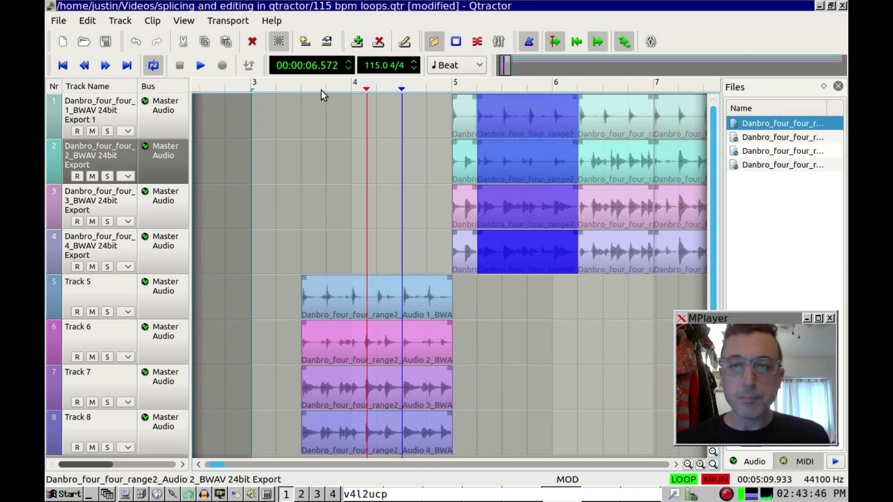
mouse_move(515, 131)
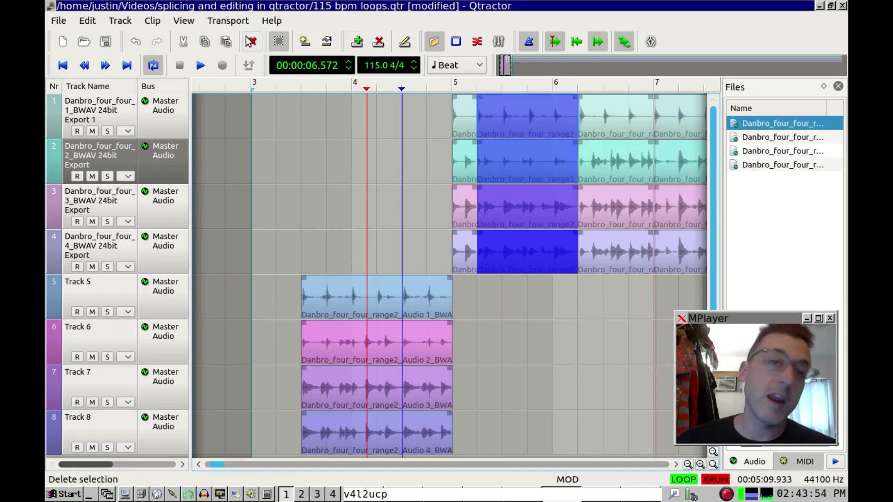
left_click(279, 42)
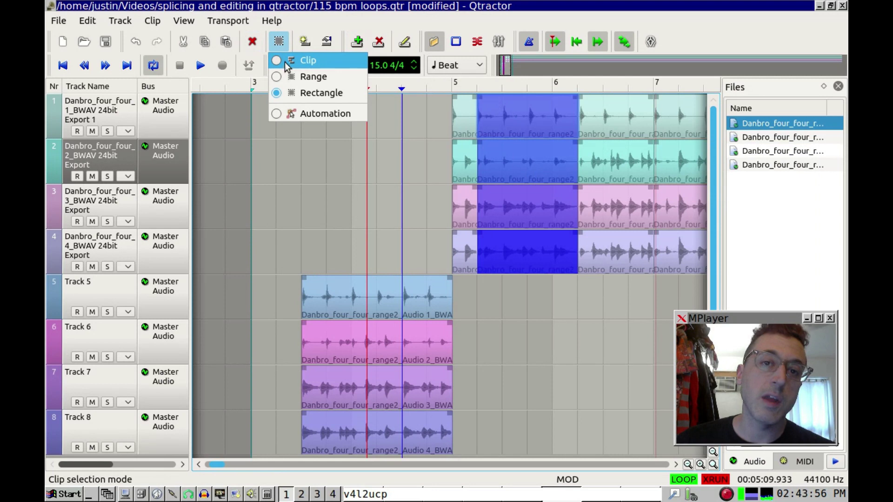
left_click(284, 61)
left_click(512, 116)
left_click_drag(515, 119, 391, 115)
left_click(398, 117)
- In Range mode, select the later drum material and slide it left to close the gap
left_click(278, 41)
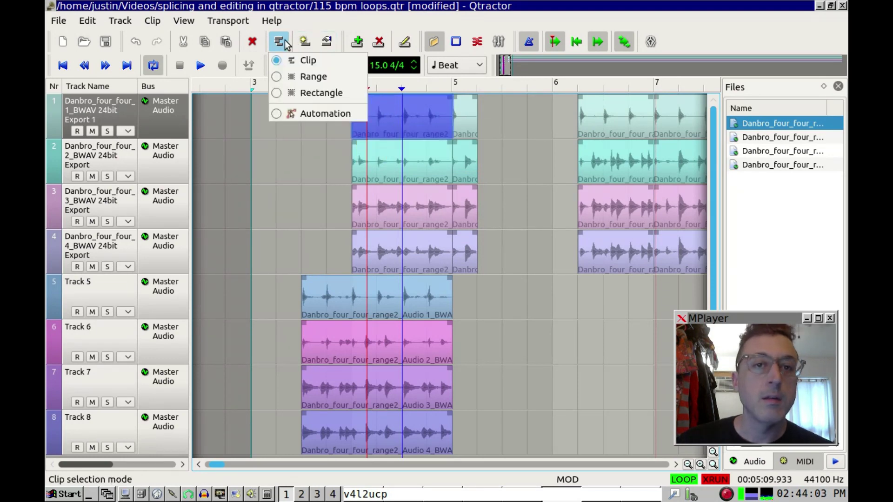
left_click(306, 77)
left_click(566, 108)
left_click_drag(566, 108, 622, 244)
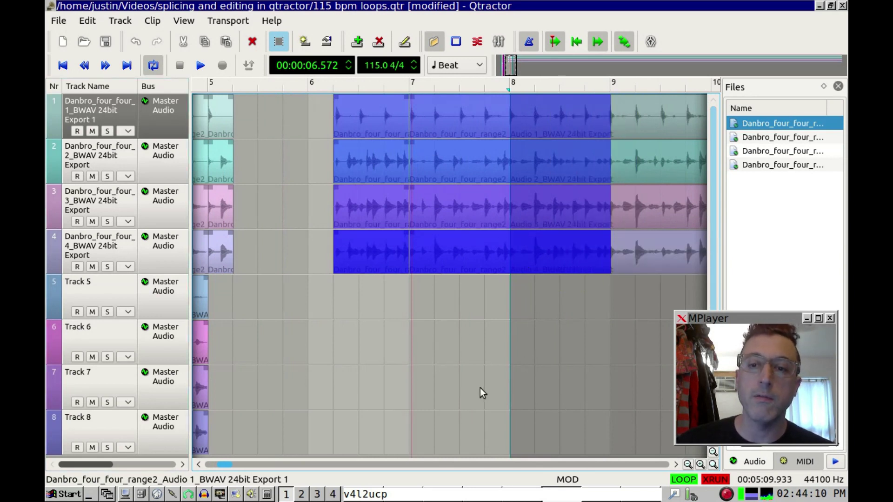
left_click_drag(378, 116, 313, 124)
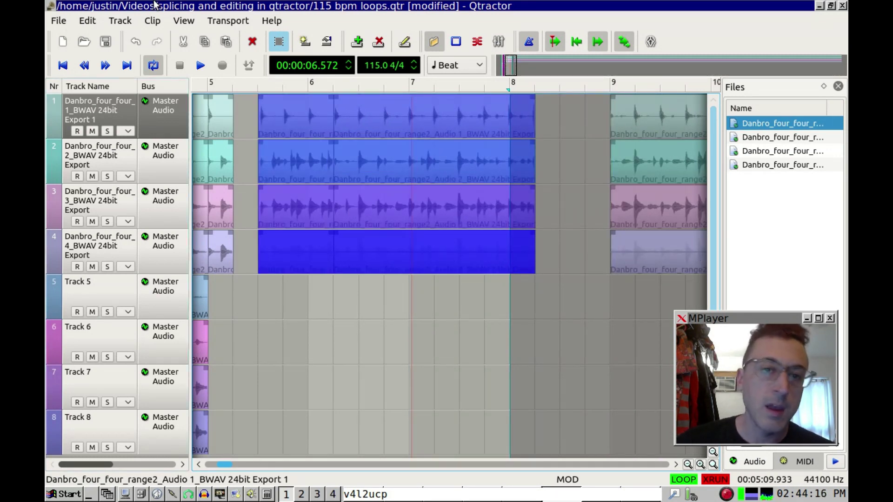
- Move a tracks 1–2 section from after bar 7½ right to bars 7¾–9
left_click(284, 44)
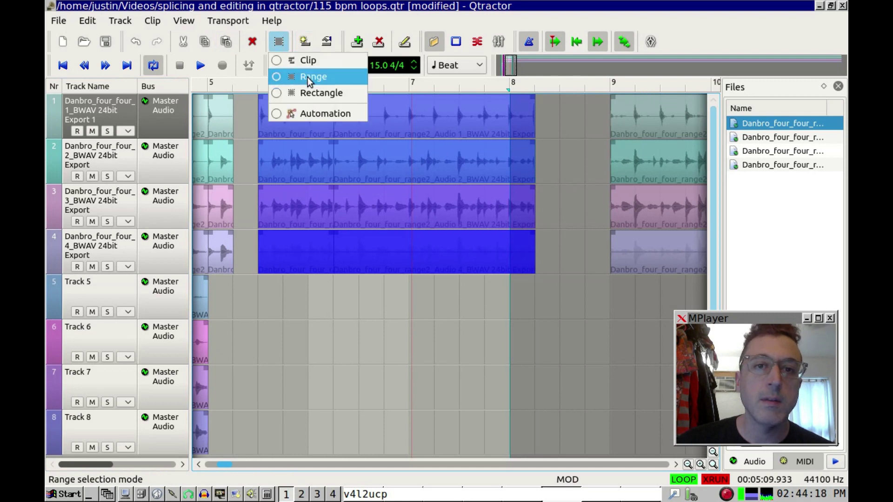
left_click(307, 77)
left_click(407, 102)
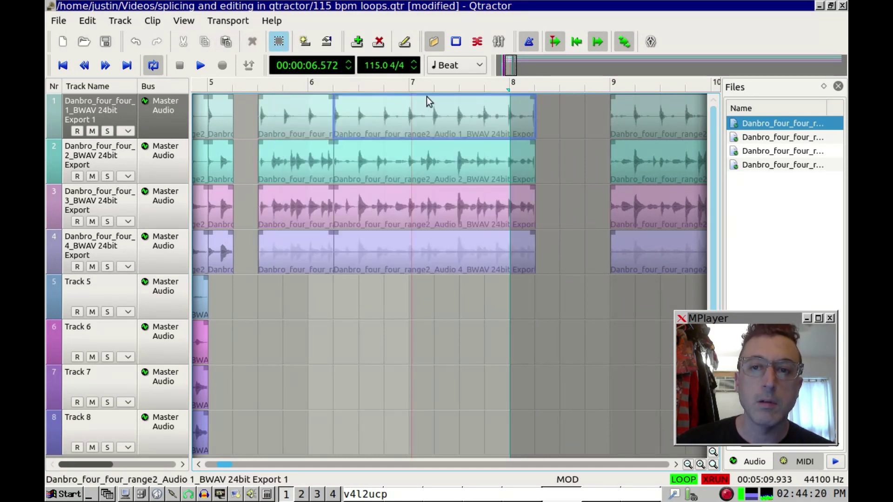
left_click_drag(386, 100, 533, 266)
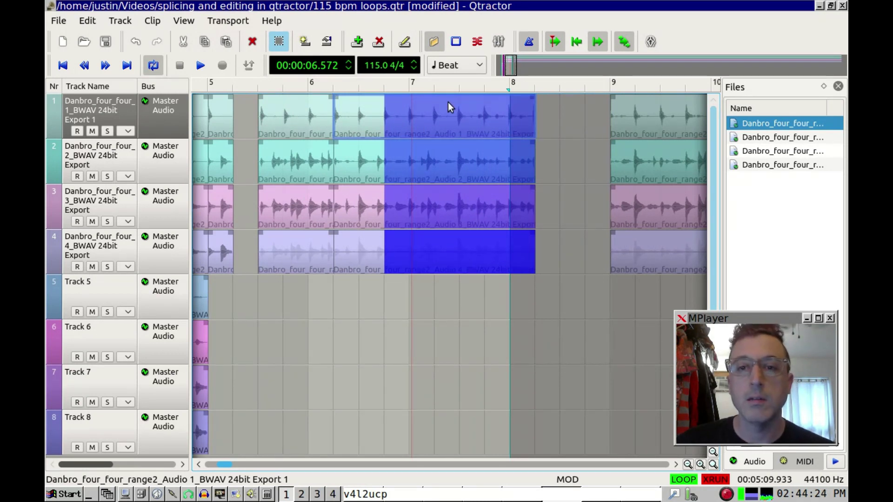
left_click(432, 103)
left_click_drag(404, 100, 534, 186)
left_click_drag(430, 106, 500, 108)
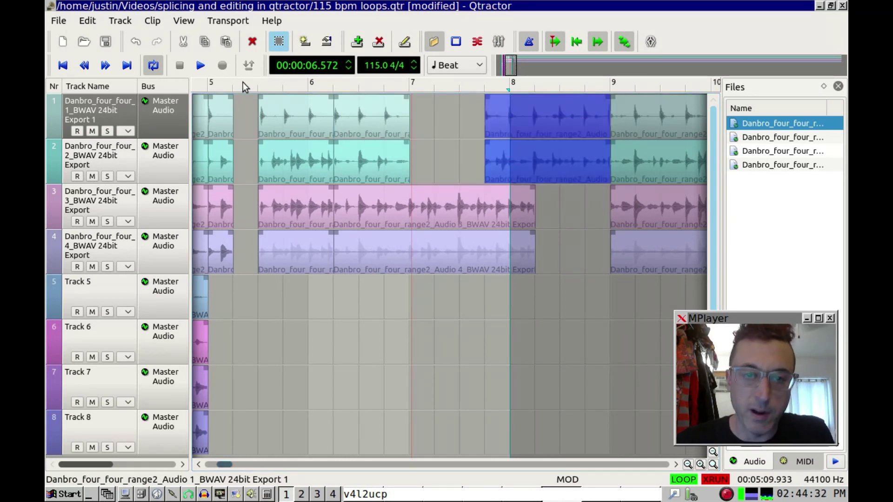
key("super")
key("Escape")
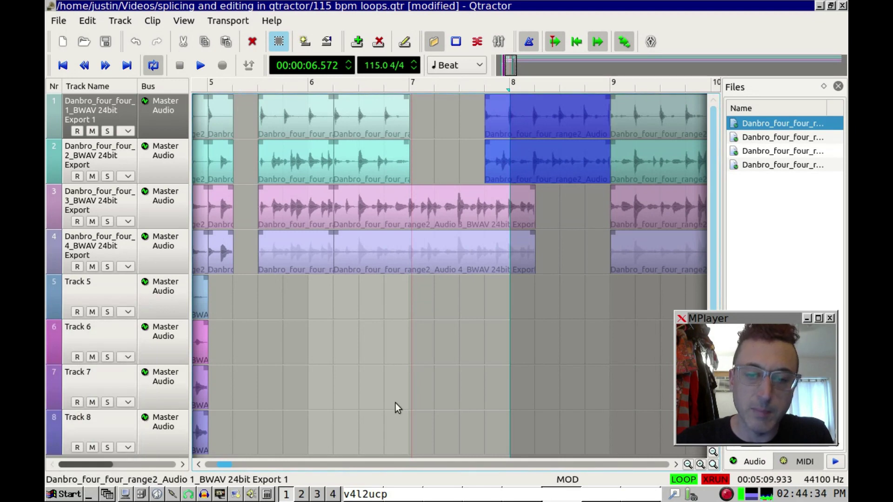
key("space")
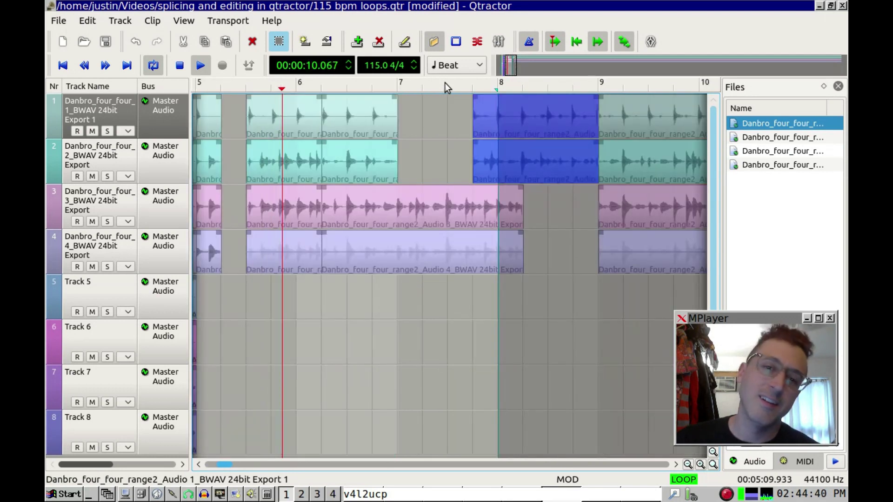
left_click(444, 83)
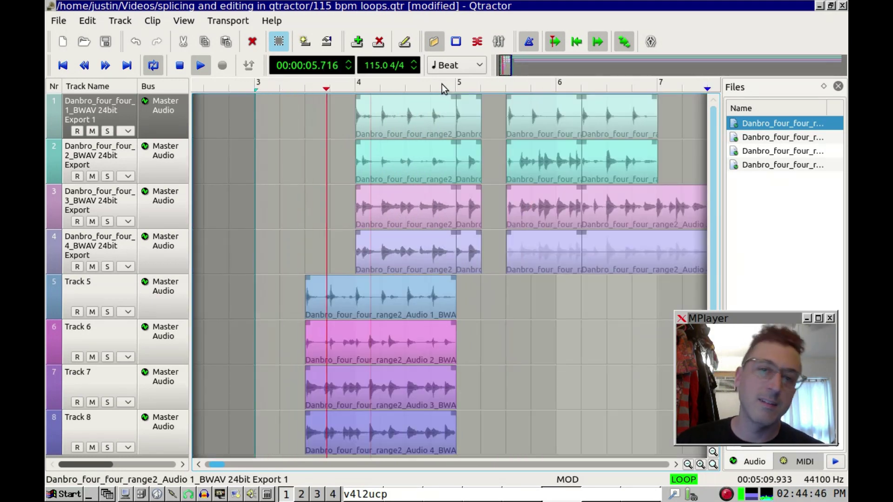
left_click(180, 65)
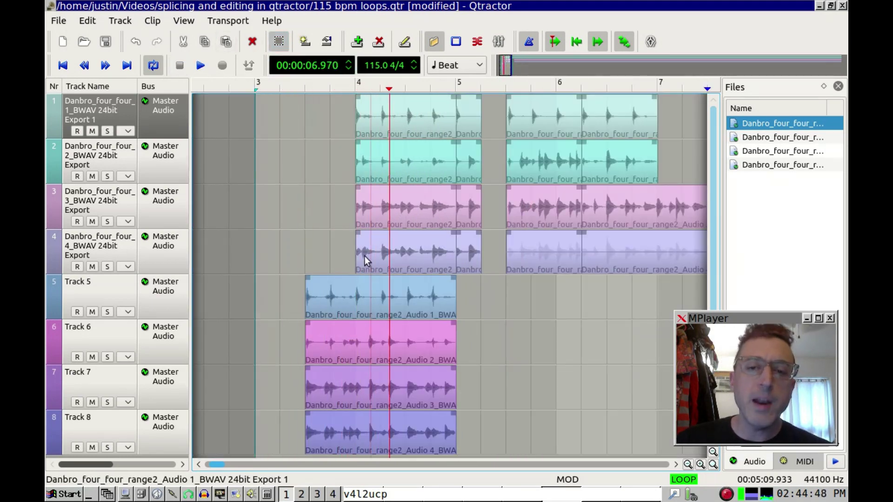
- Select track 4's clips at bar 6 and the long clip after bar 6¾, then deselect
left_click(551, 262)
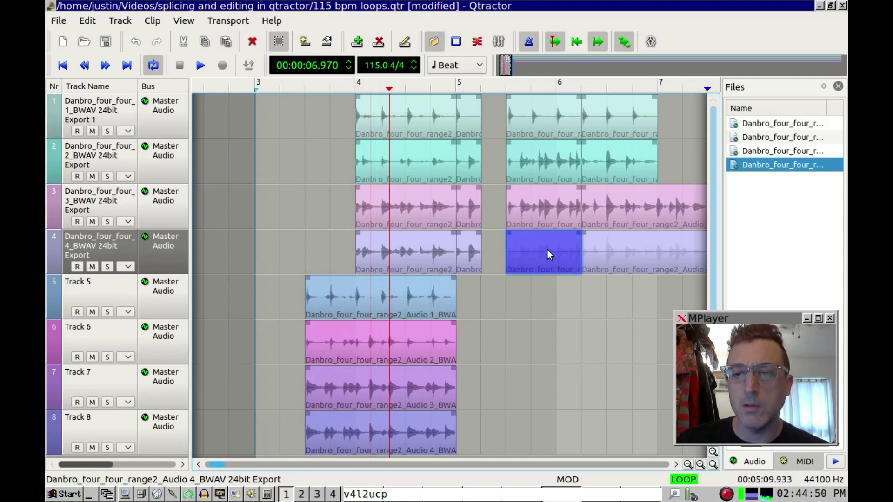
left_click(528, 243, "ctrl")
left_click(531, 245)
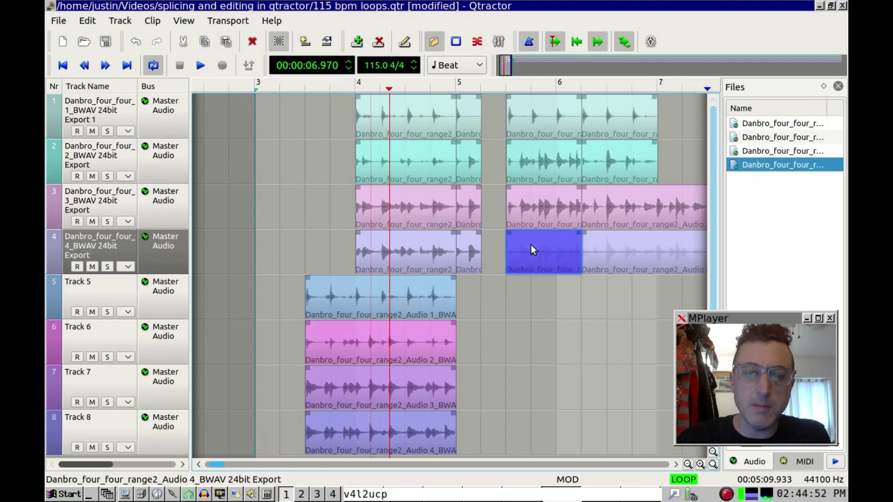
left_click(531, 244, "ctrl")
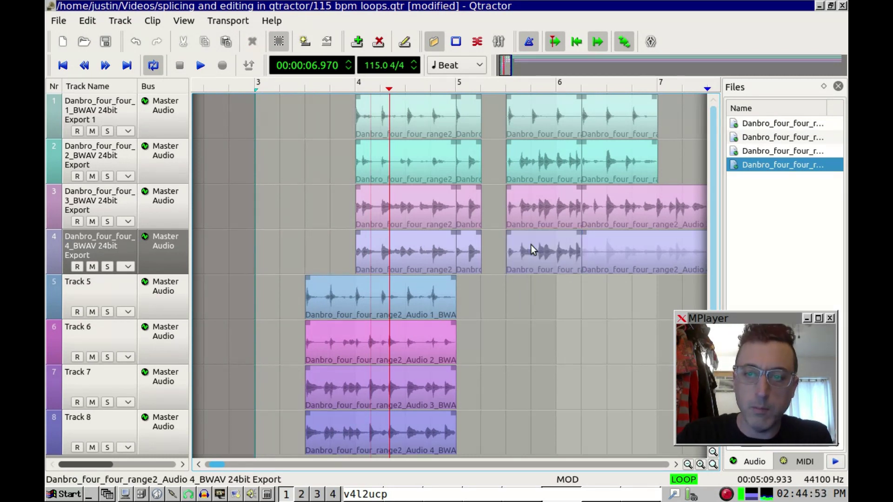
left_click(611, 247)
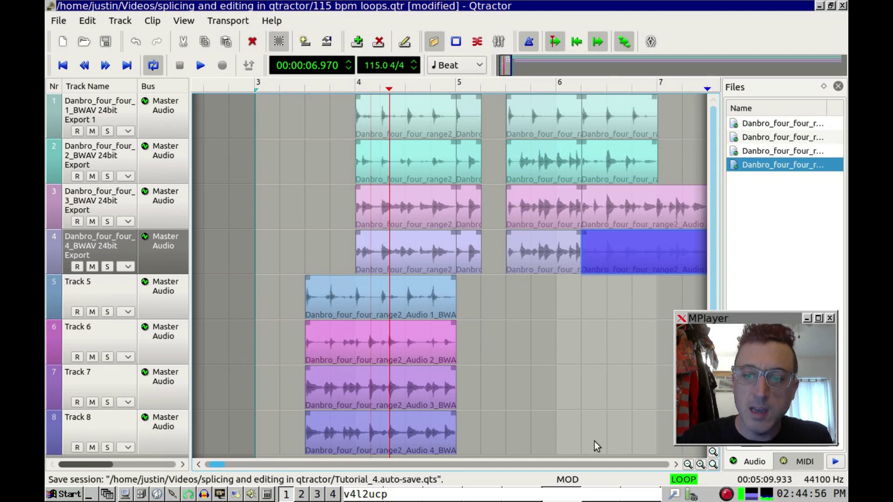
left_click(641, 244, "ctrl")
left_click(630, 251)
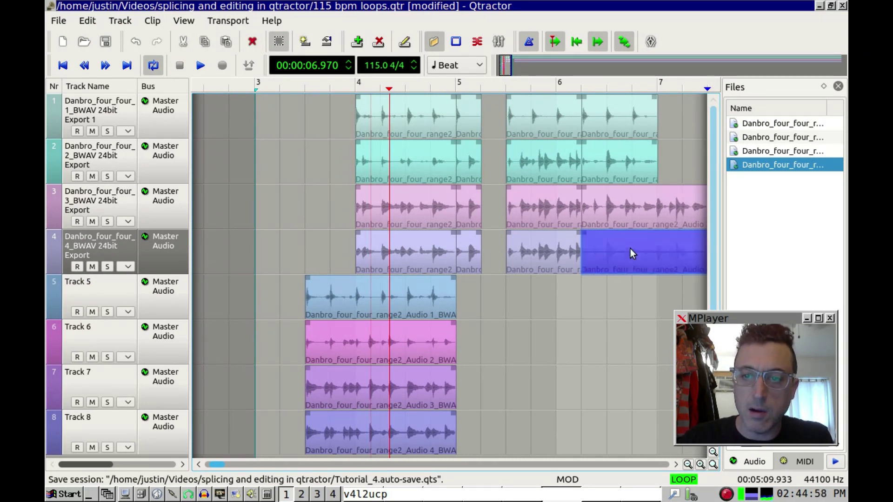
left_click(629, 248, "ctrl")
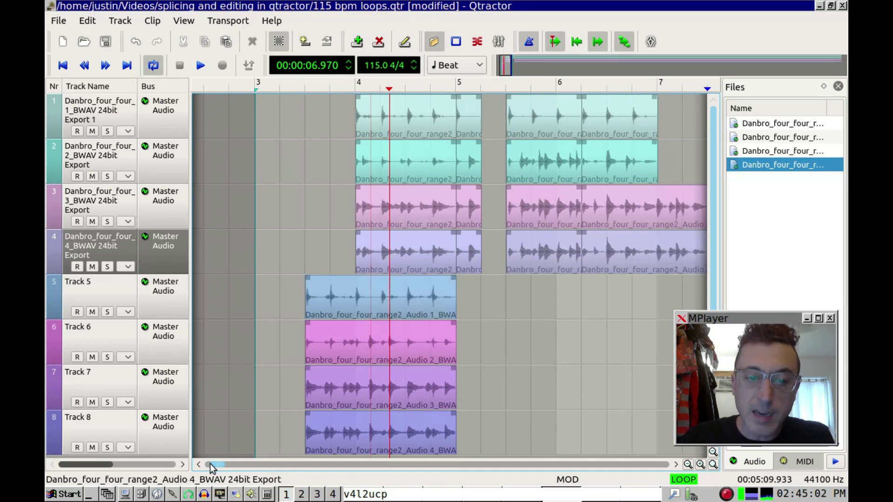
- Scroll down, select and deselect the long track 4 clip, then open the Help menu
scroll(218, 464, "down", 10)
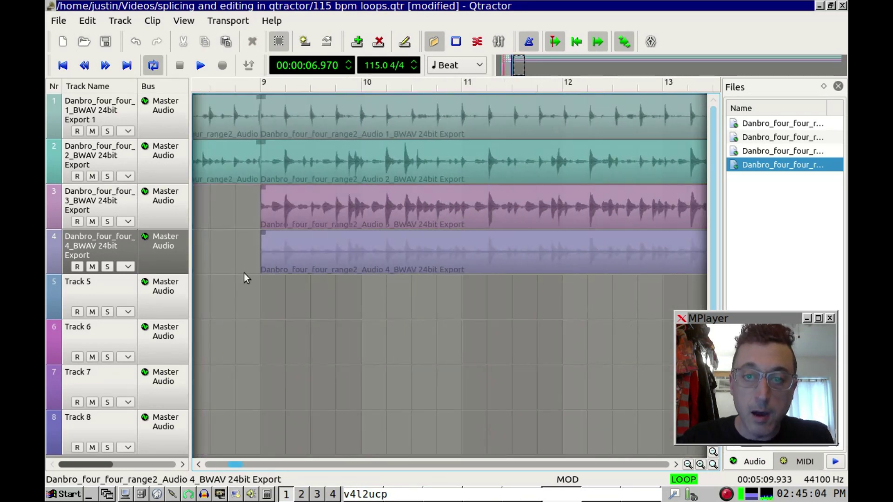
left_click(318, 250)
left_click(317, 249, "ctrl")
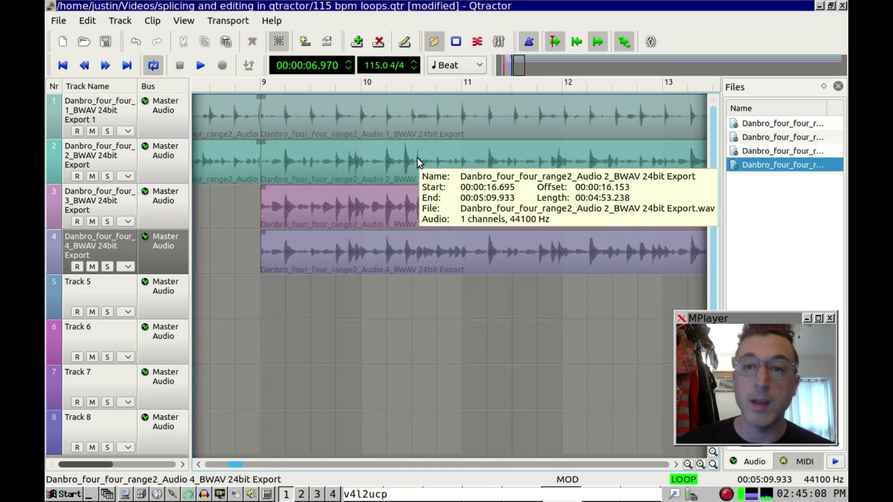
left_click(271, 20)
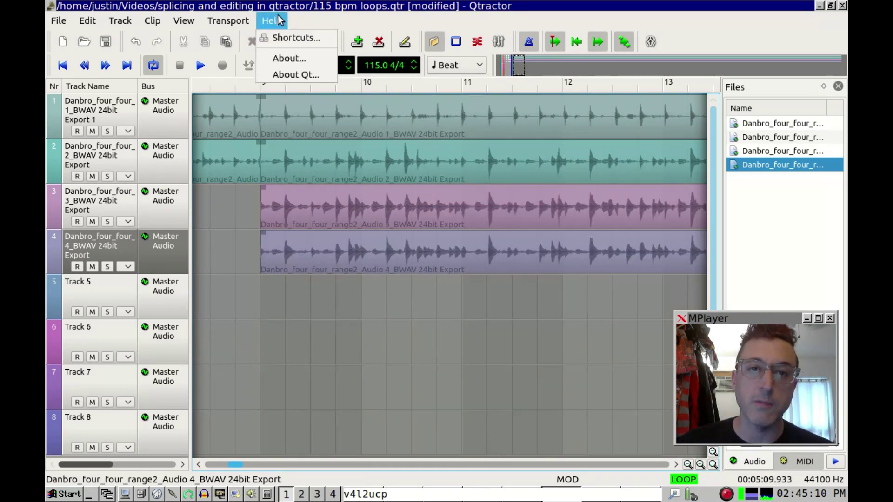
- View the About Qtractor dialog showing version 0.8.4, then close it
left_click(284, 61)
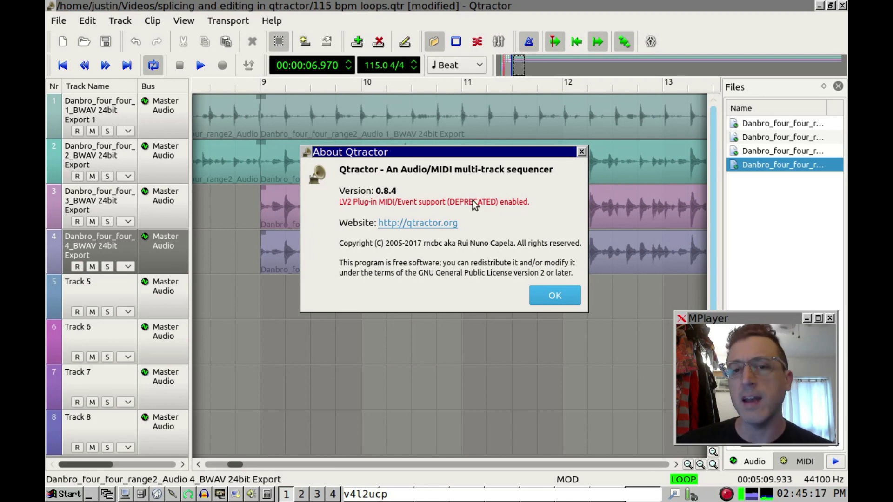
left_click(562, 295)
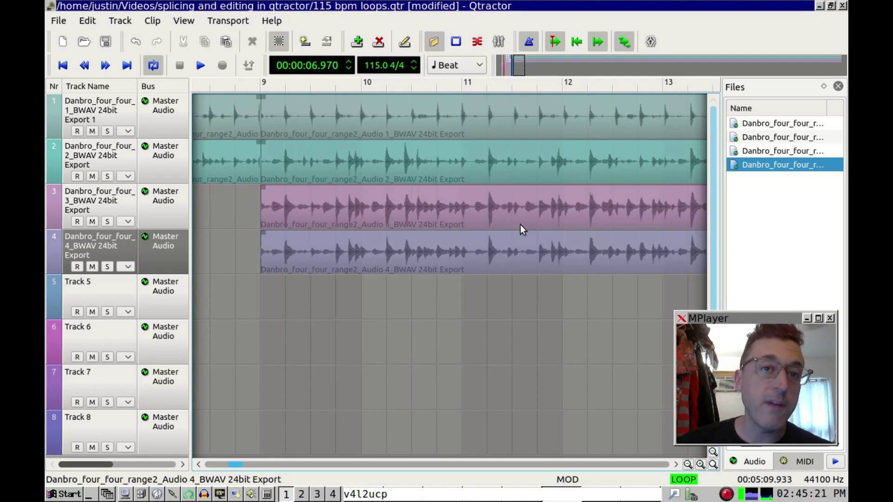
mouse_move(519, 225)
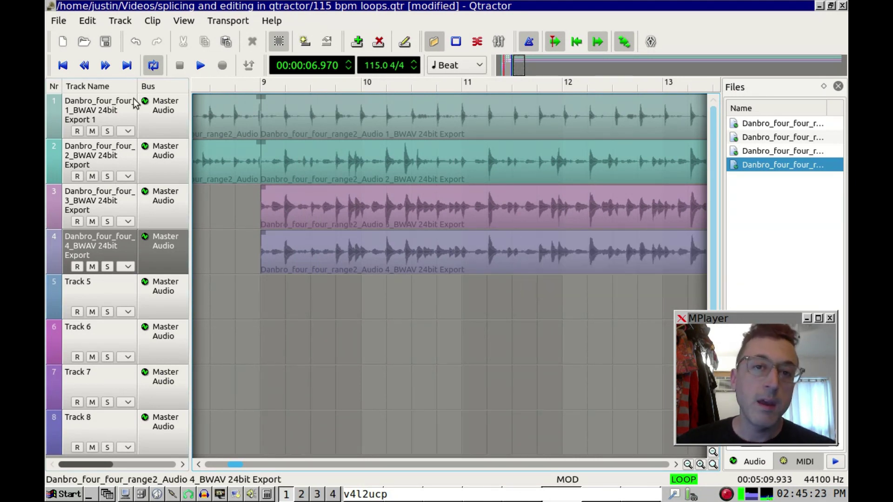
mouse_move(273, 97)
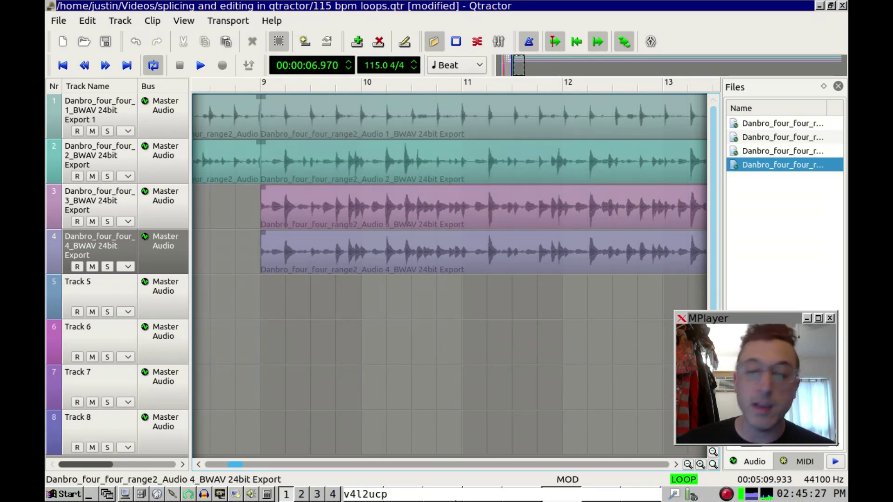
- Scroll the timeline back to bars 2–7 and select track 1's clip at bar 4
mouse_move(238, 462)
left_mouse_down()
mouse_move(223, 463)
mouse_move(230, 461)
left_mouse_up()
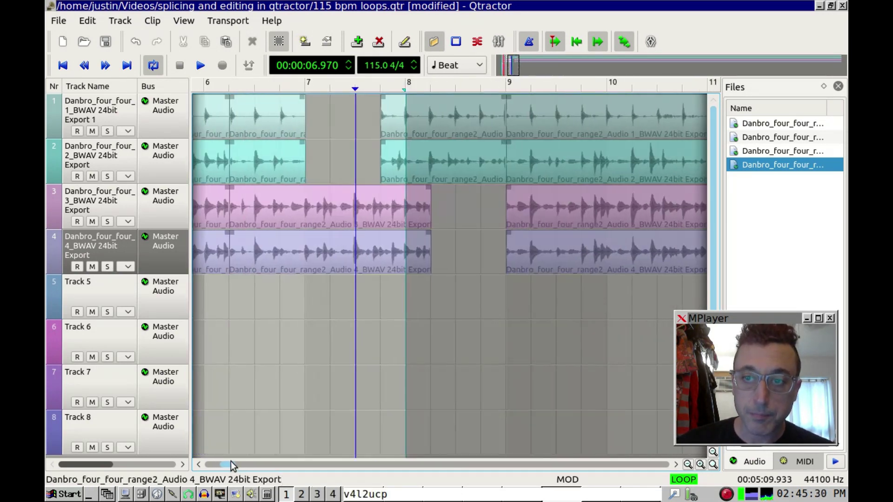
left_click(443, 122)
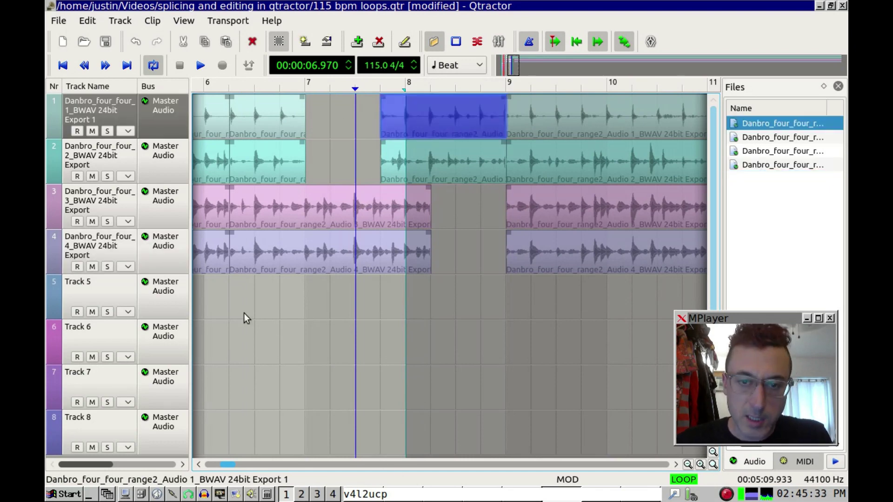
left_click_drag(228, 465, 217, 465)
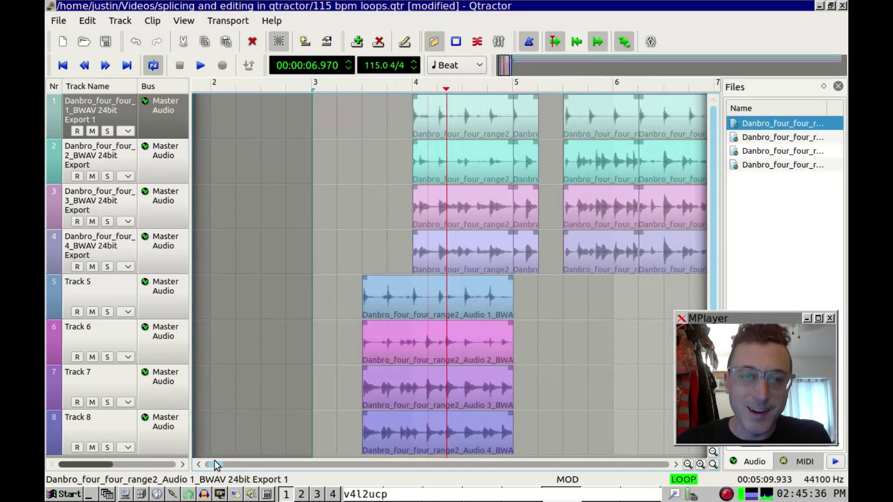
left_click(460, 118)
- Delete the short clips just after bar 5 on tracks 1–4, including track 4's leftover
left_click(529, 118)
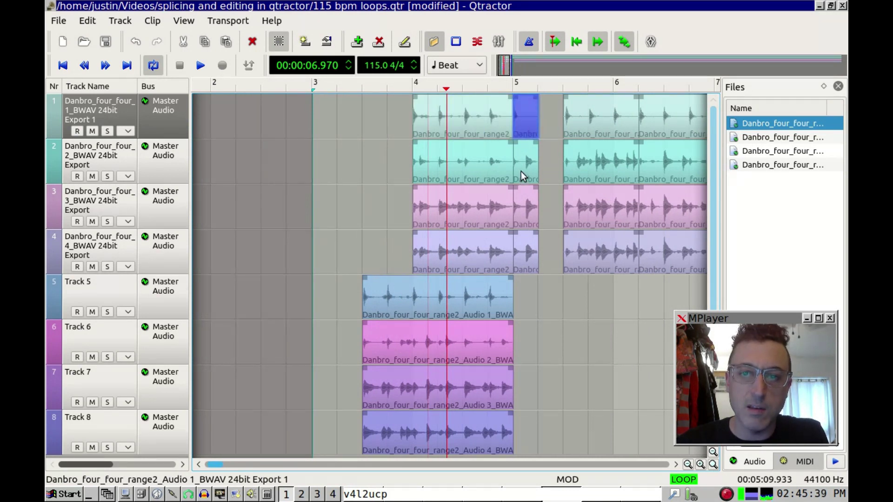
left_click(521, 171, "ctrl")
left_click(522, 200, "ctrl")
left_click(522, 249, "ctrl")
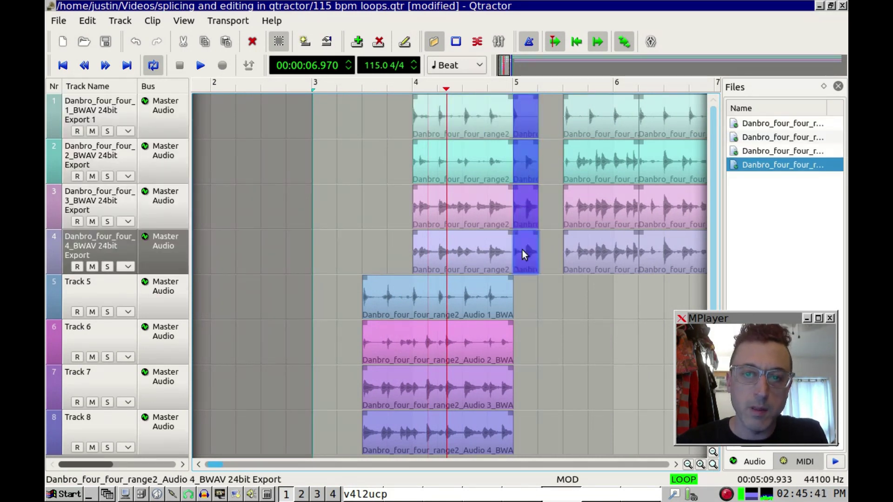
key("Delete")
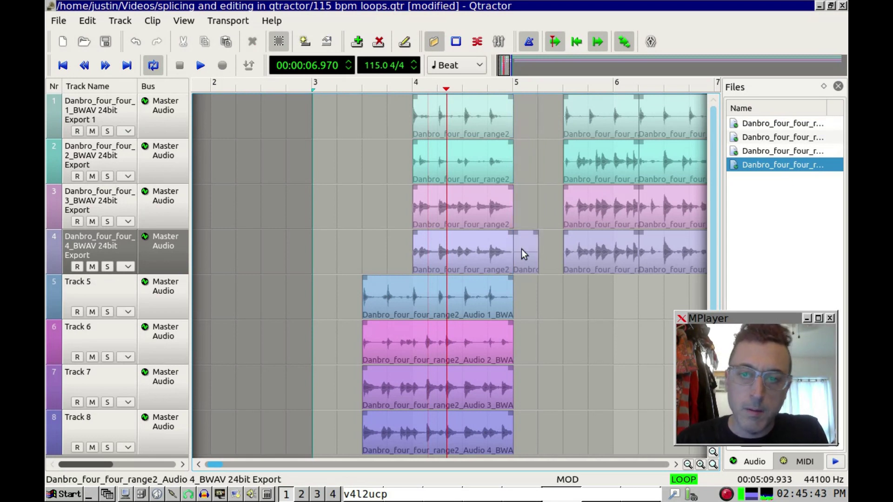
left_click(521, 249)
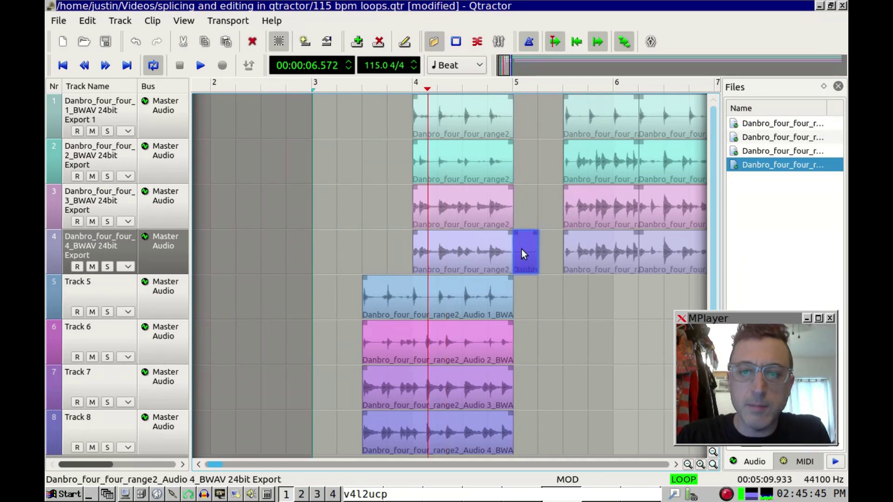
key("Delete")
- Extend track 1's bar 4 clip past bar 5 so it runs 00:00:02.608 to 00:00:08.869
left_click(456, 103)
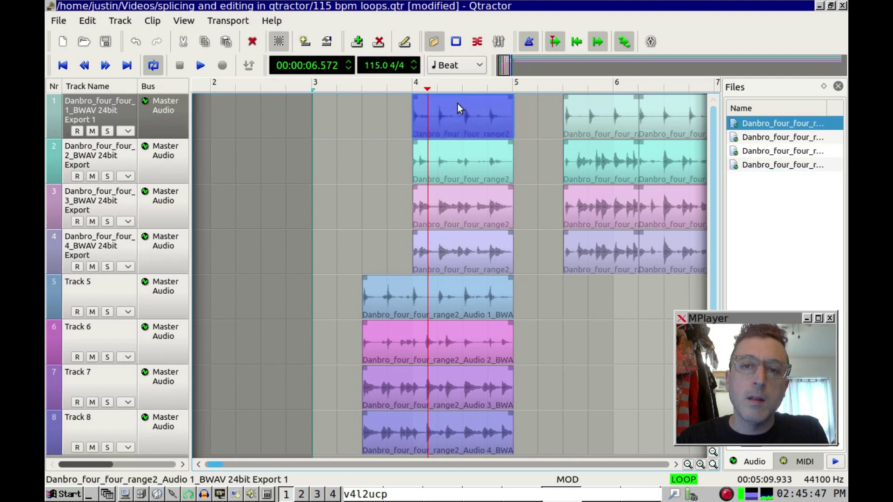
left_click(465, 170, "ctrl")
left_click(461, 234, "ctrl")
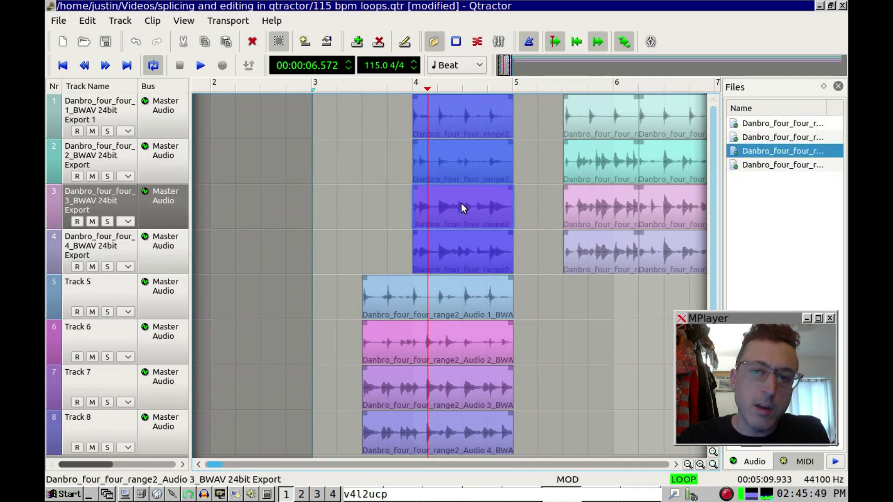
left_click(471, 172)
left_click(471, 116)
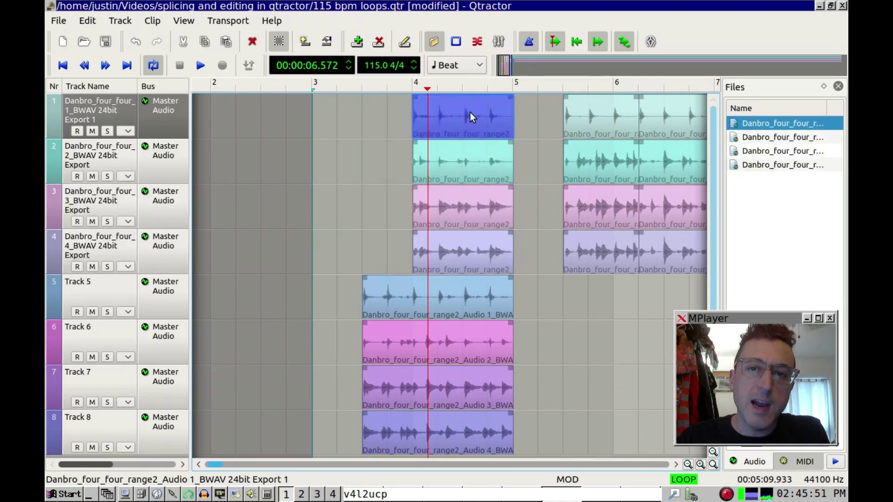
left_click(474, 157)
left_click(481, 113)
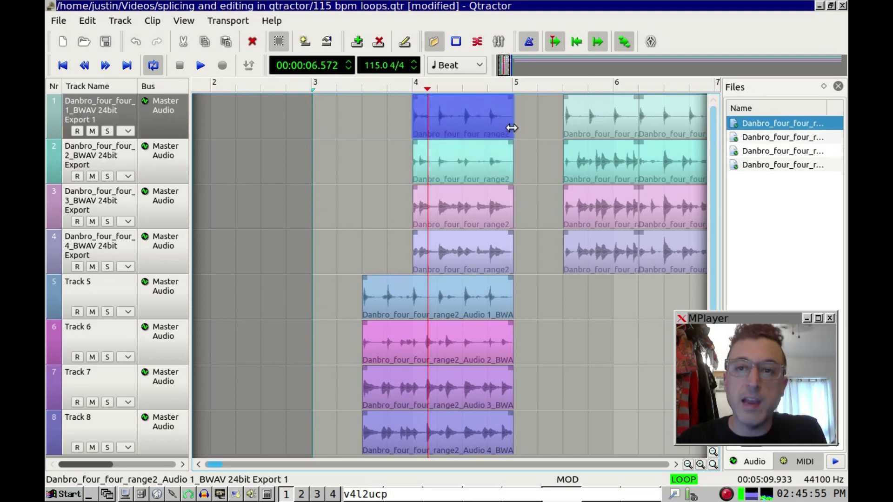
left_click_drag(511, 127, 536, 132)
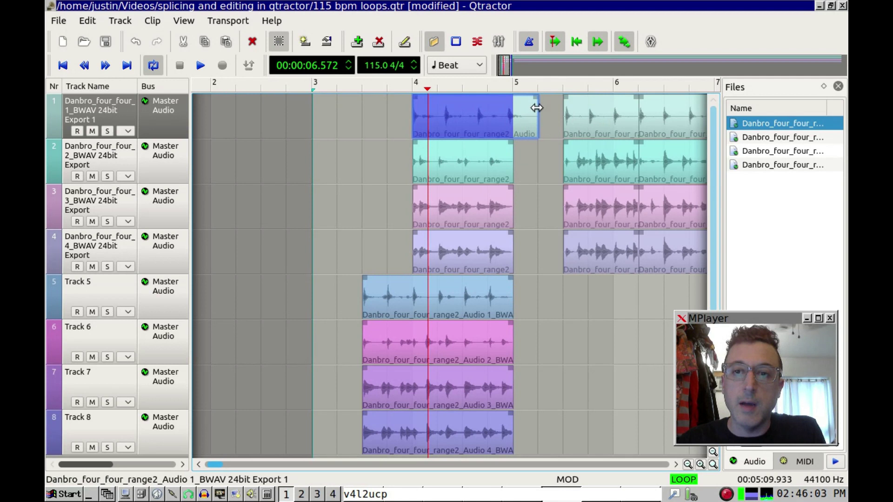
left_click(449, 68)
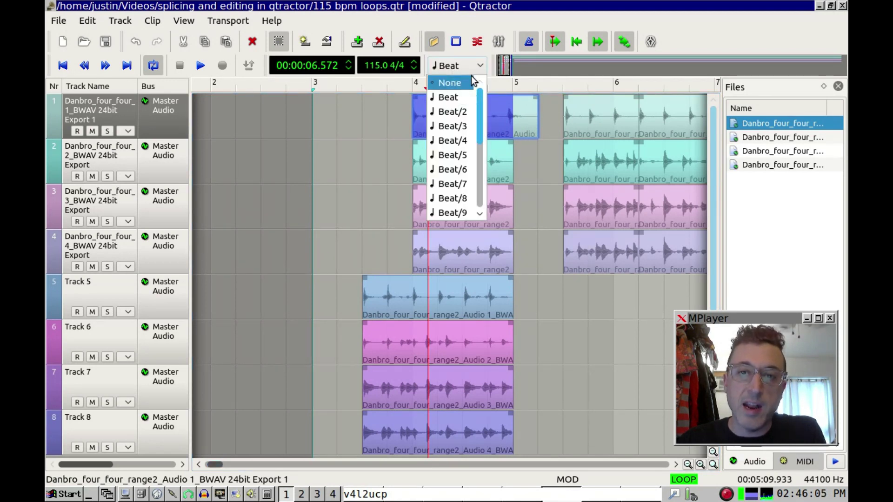
- Keep Beat snap, undo the lengthening, time-stretch track 1's bar 4 clip to 150%, delete the leftover
left_click(464, 67)
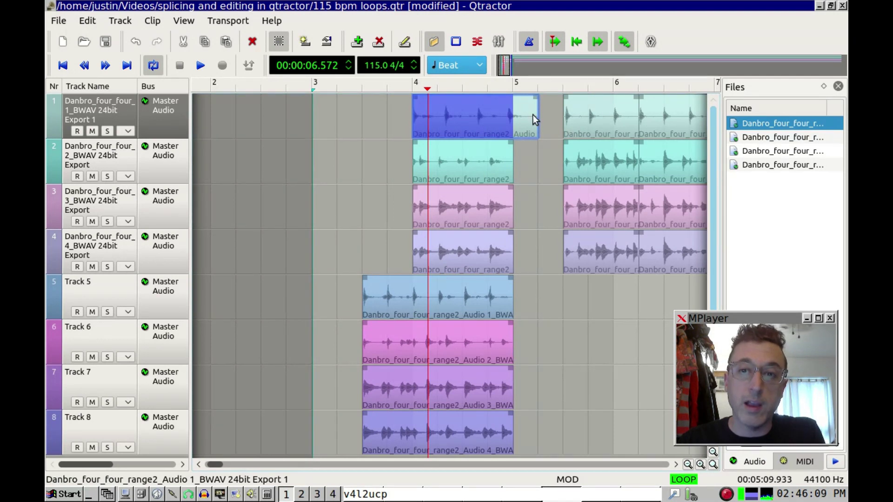
key("ctrl+z")
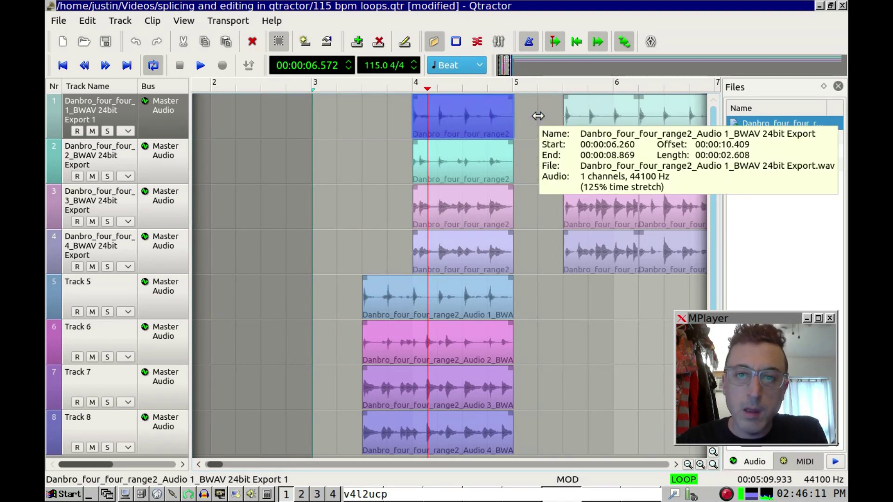
left_click(465, 170, "ctrl")
left_click(460, 213, "ctrl")
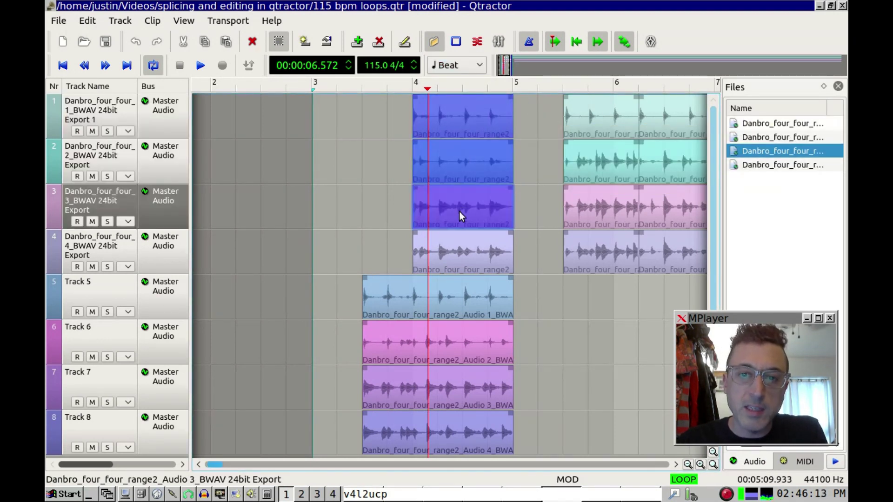
left_click(465, 255, "ctrl")
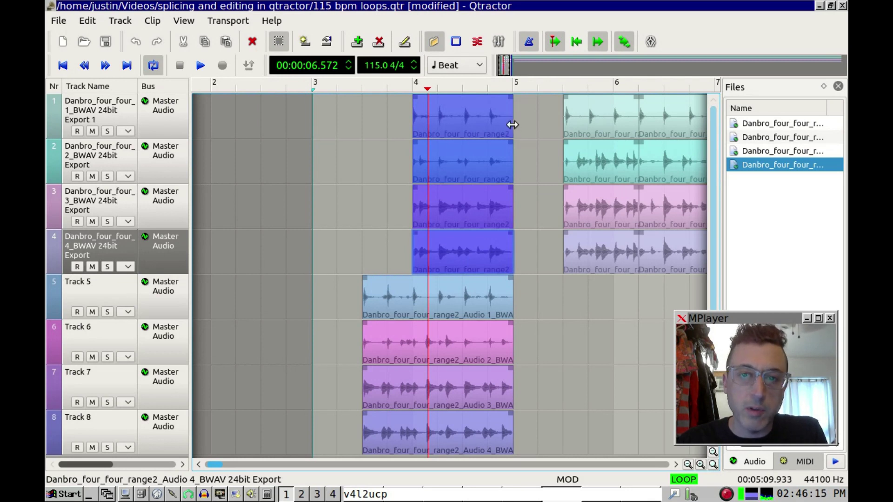
left_click(511, 123)
left_click_drag(512, 123, 554, 130)
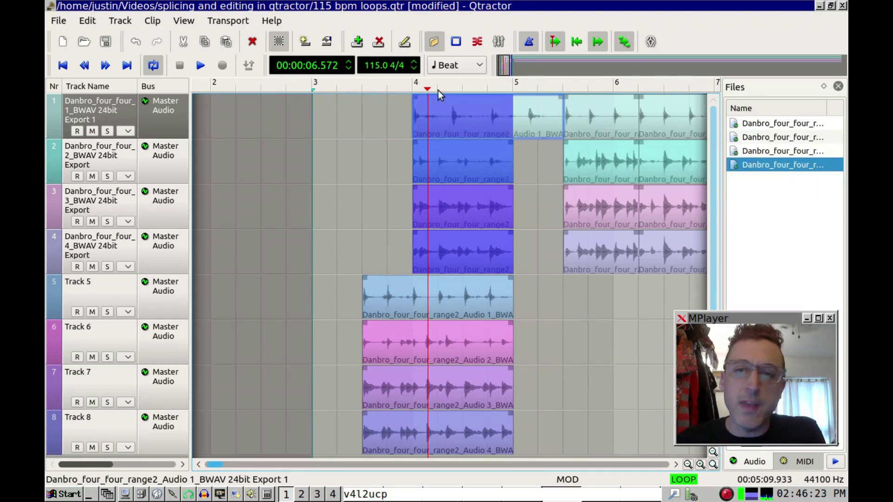
key("Delete")
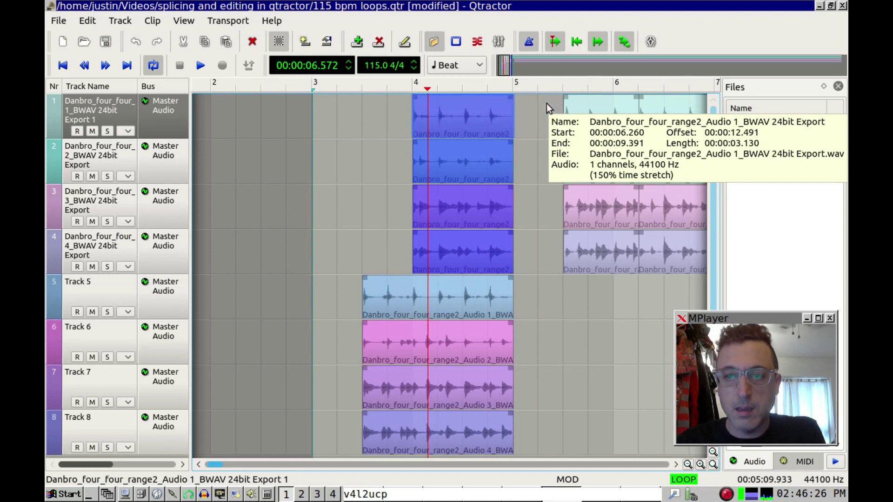